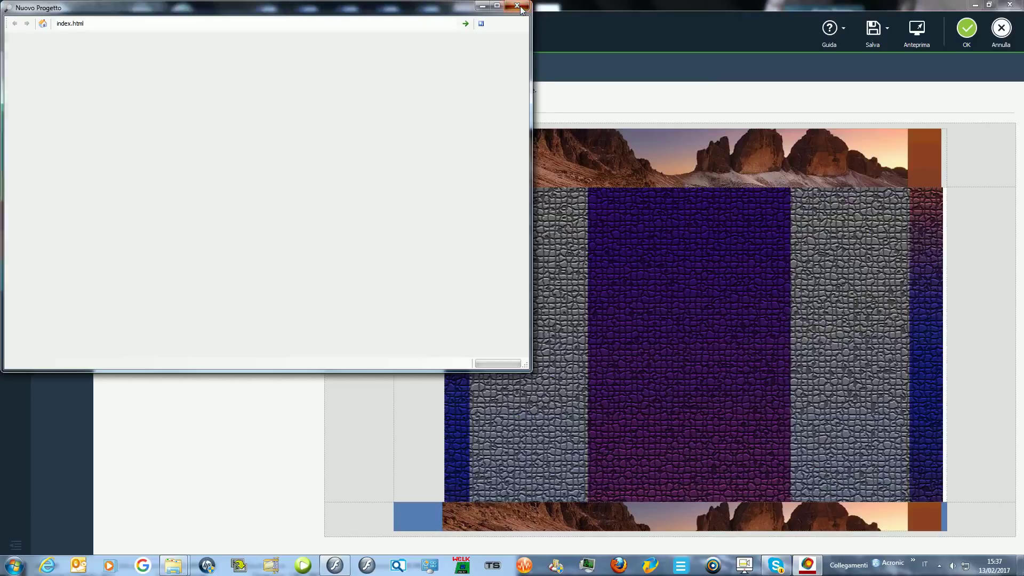
Set the header section's width to 1428.
left_click_drag(184, 271, 173, 271)
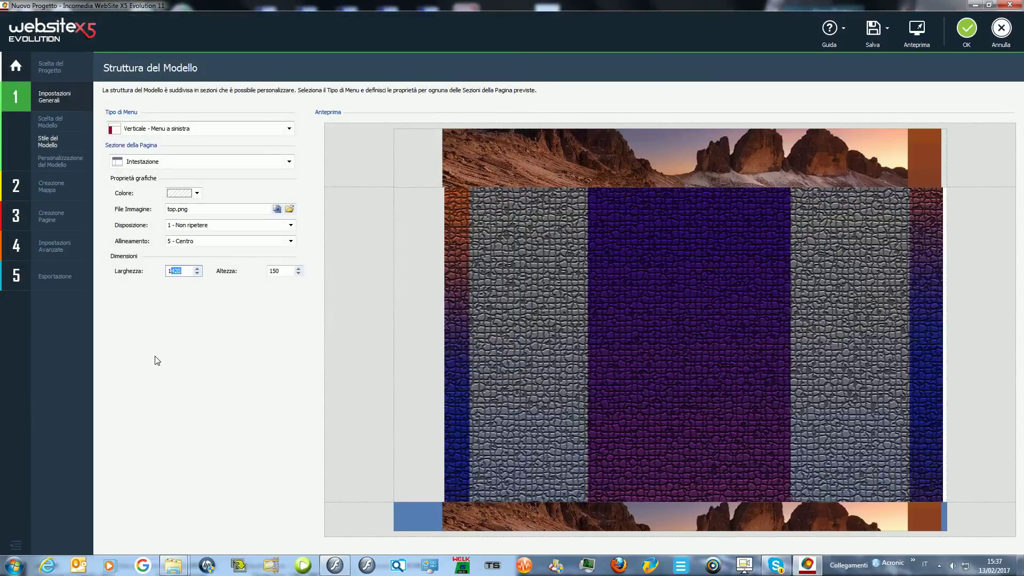
type("42")
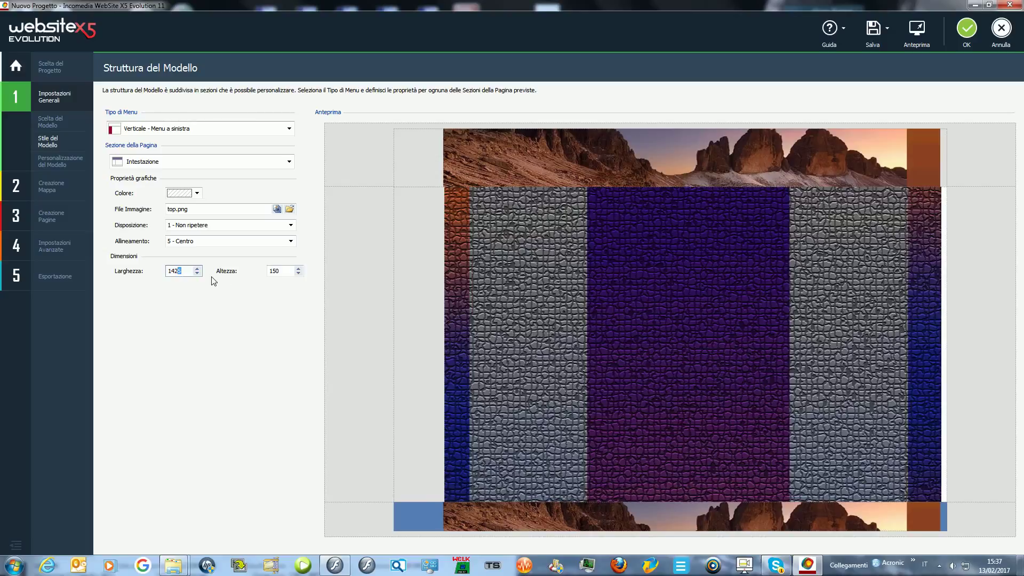
type("8")
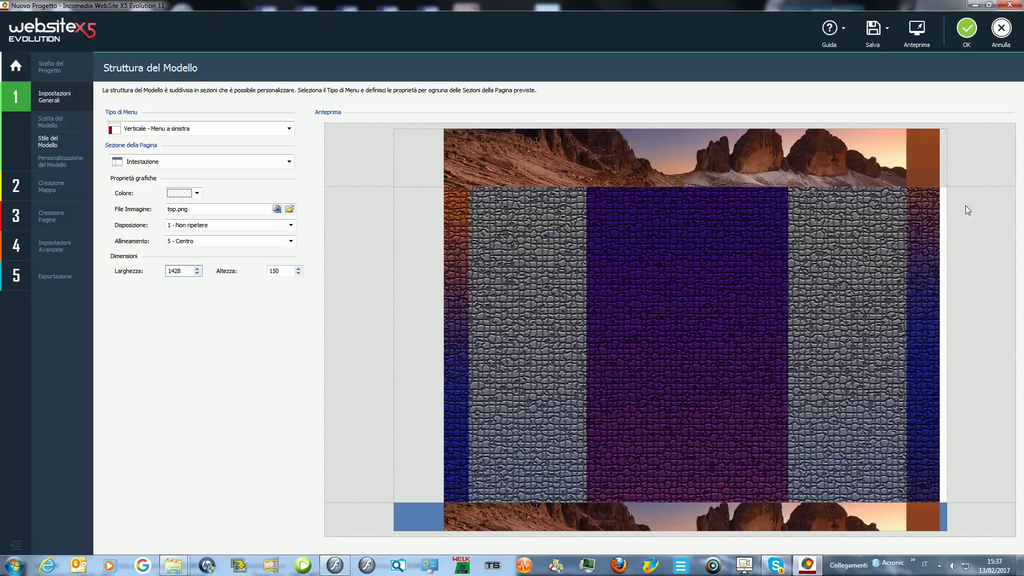
Set bg.jpg as the background image of the page background section.
left_click(945, 201)
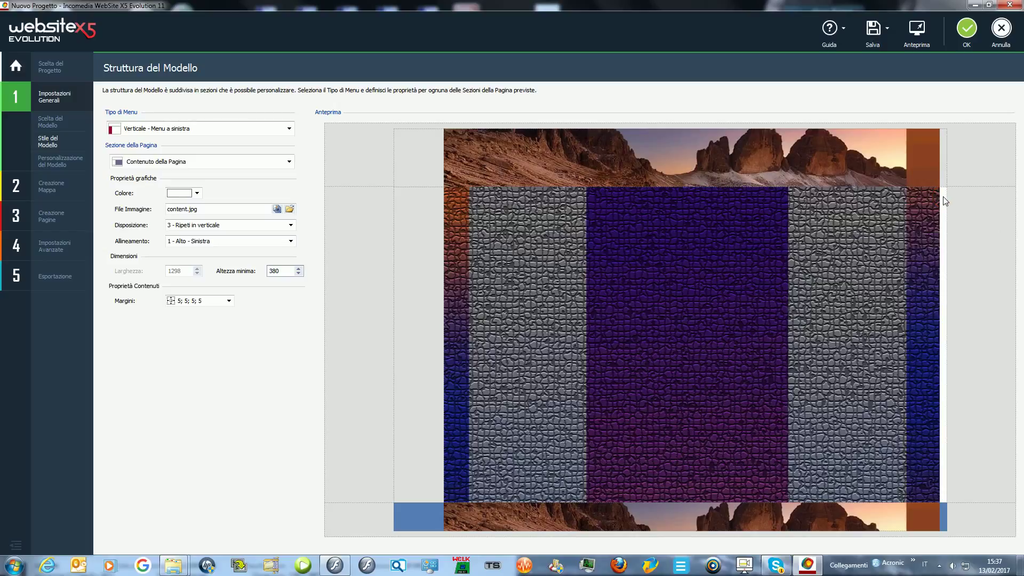
left_click(420, 222)
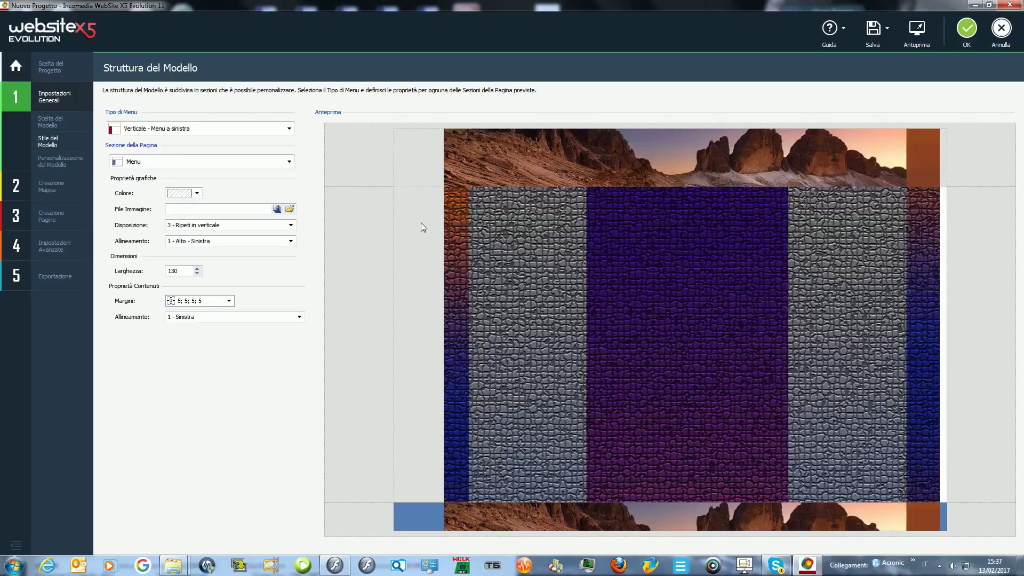
left_click(330, 224)
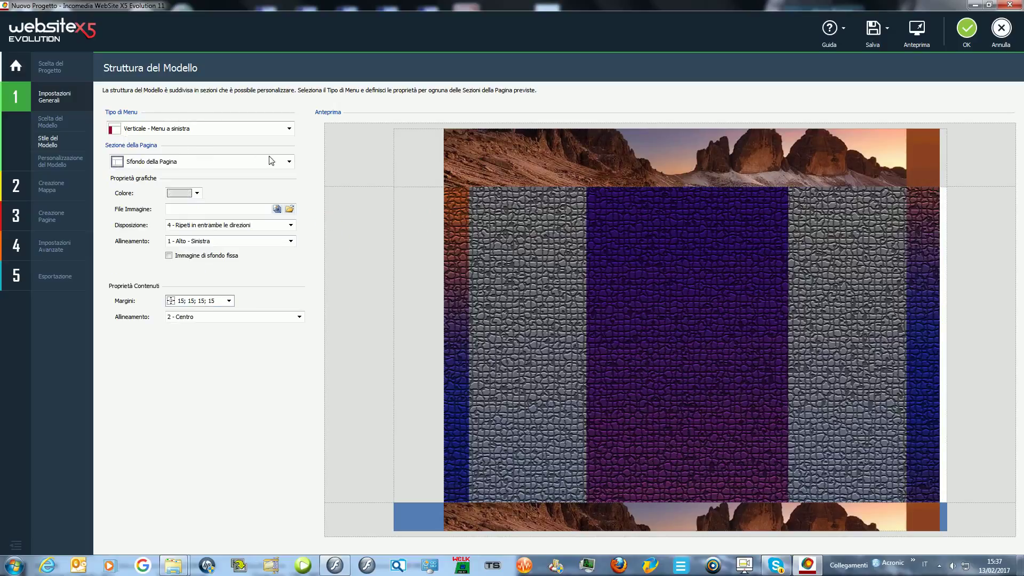
left_click(289, 209)
double_click(132, 92)
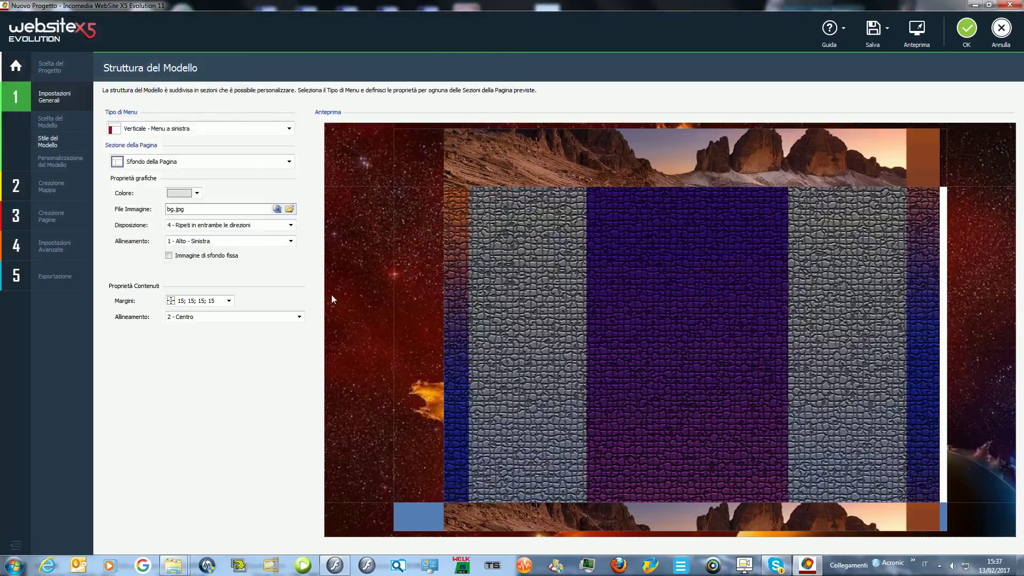
Preview the site in a maximised window to check the background, content edge and footer.
left_click(916, 31)
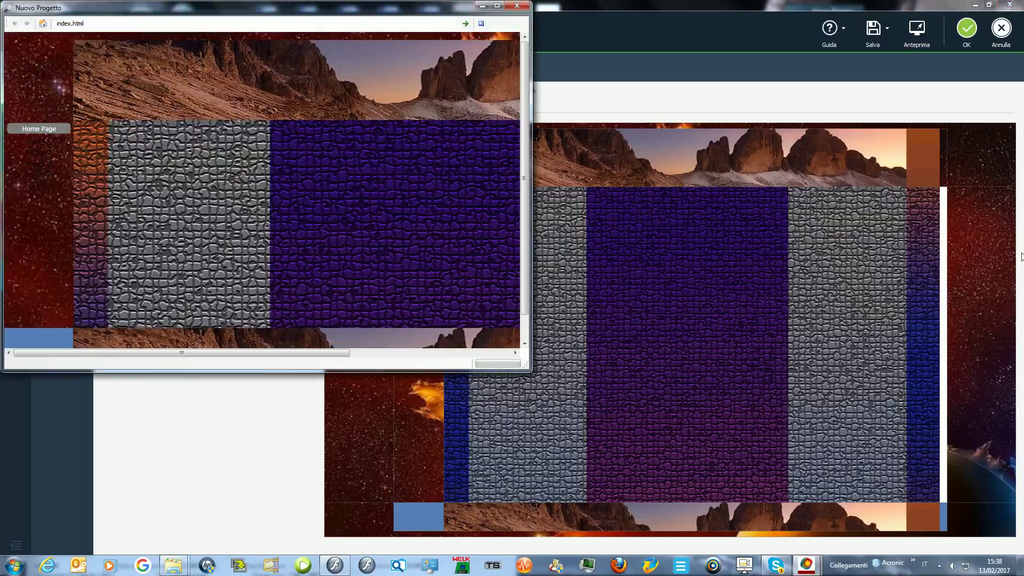
left_click(496, 5)
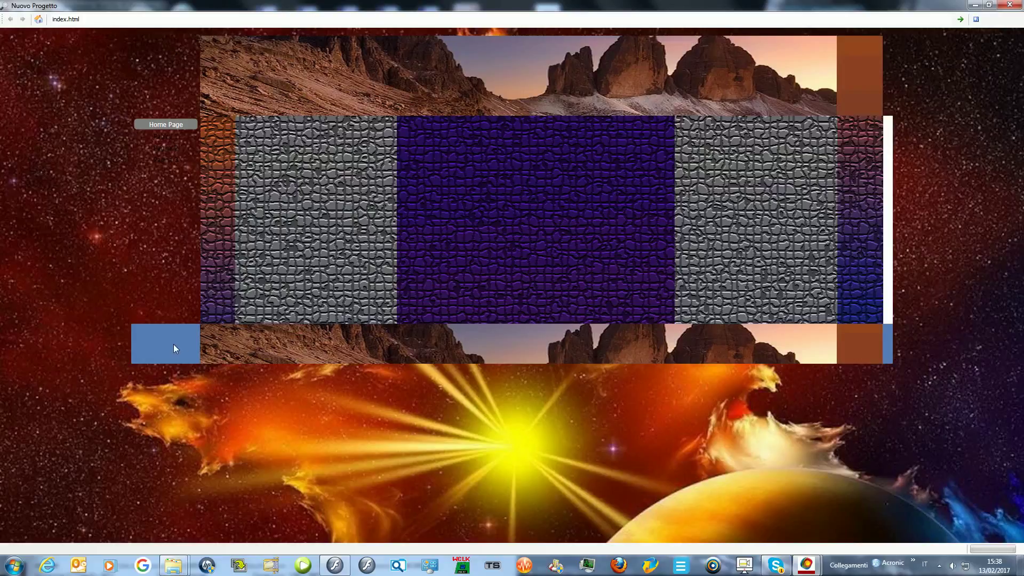
left_click_drag(174, 345, 285, 354)
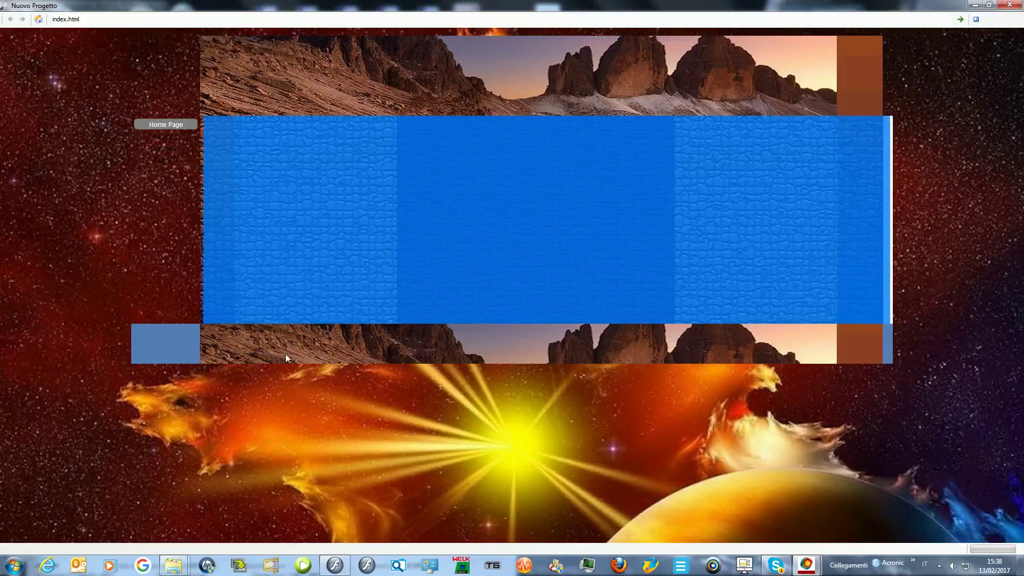
left_click(889, 347)
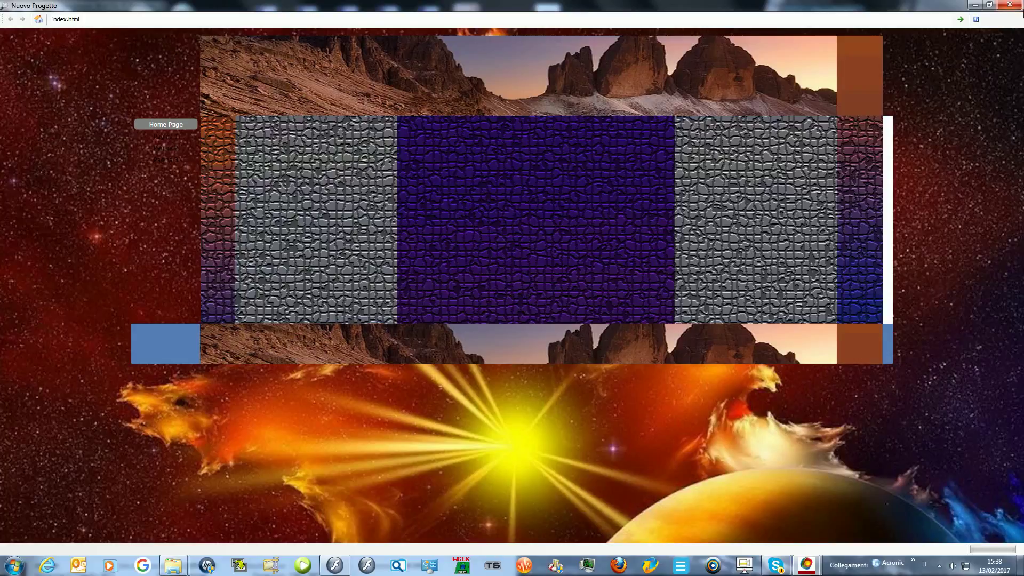
left_click(1009, 4)
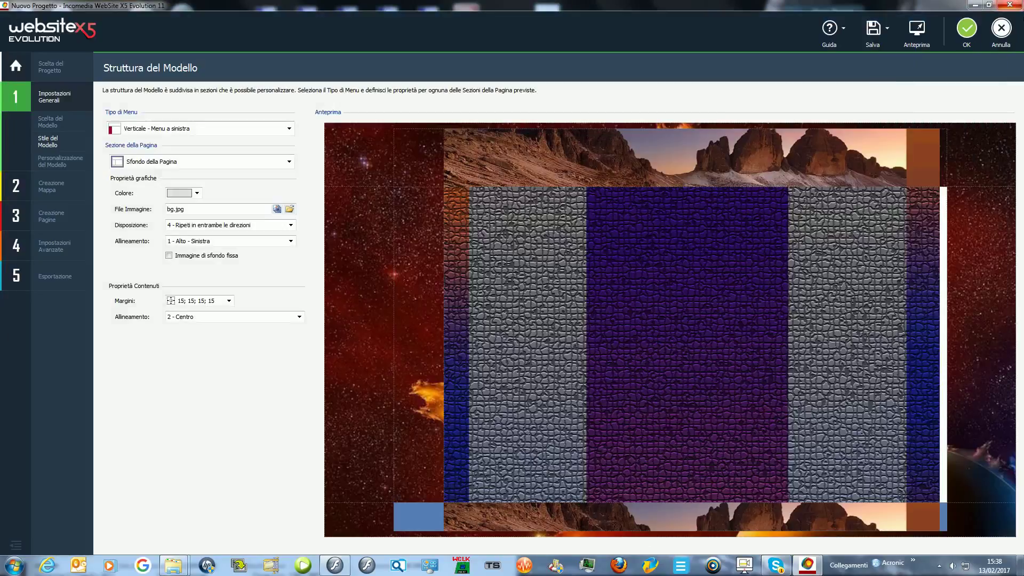
Set the colour of both the page content section and the footer section to transparent.
left_click(946, 194)
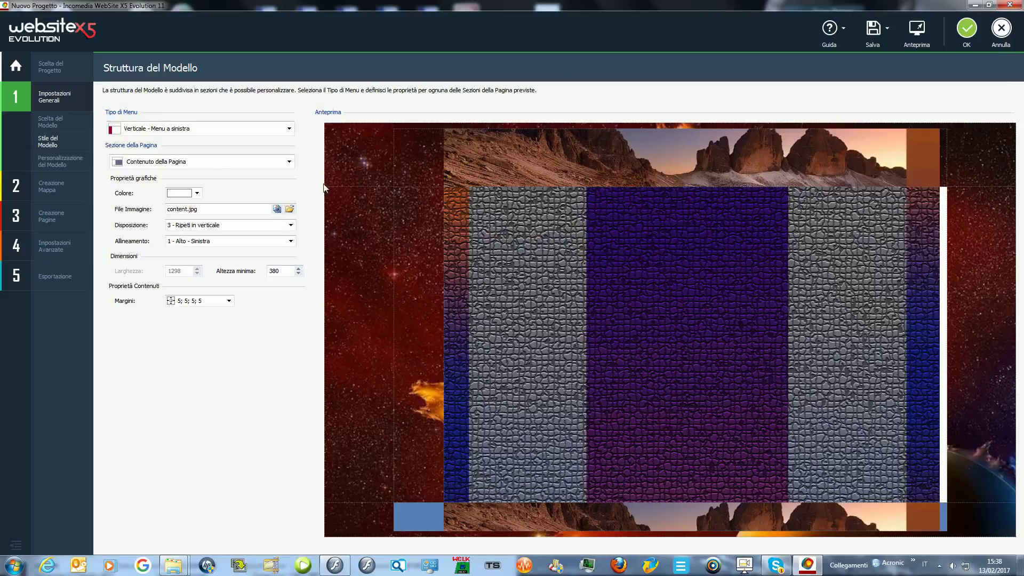
left_click(190, 195)
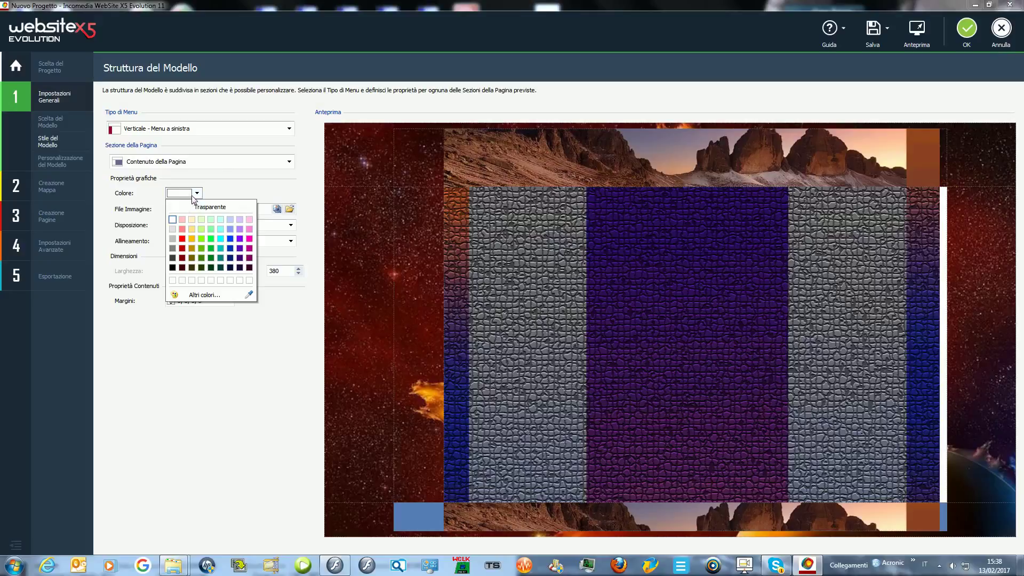
left_click(208, 212)
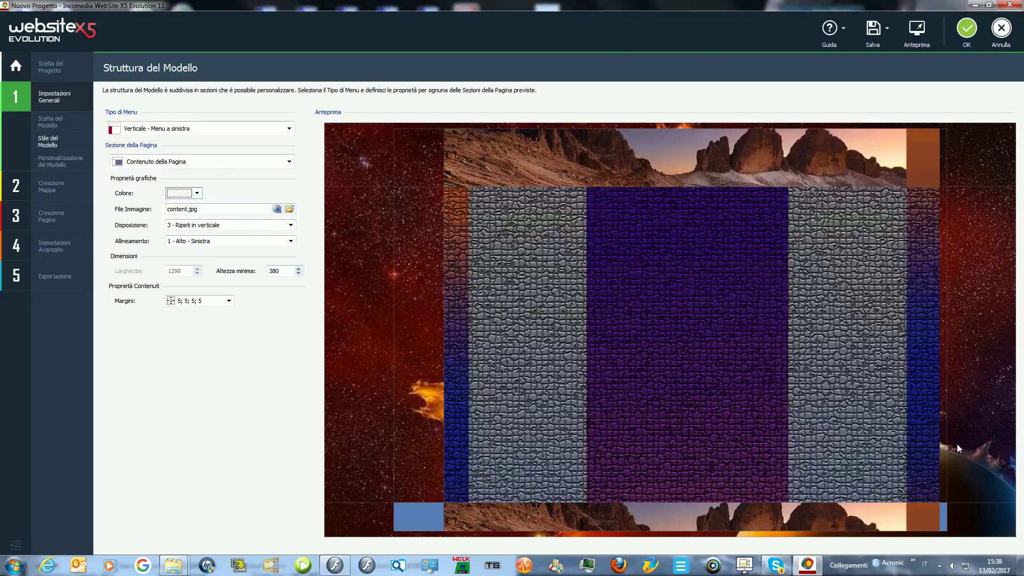
left_click(946, 522)
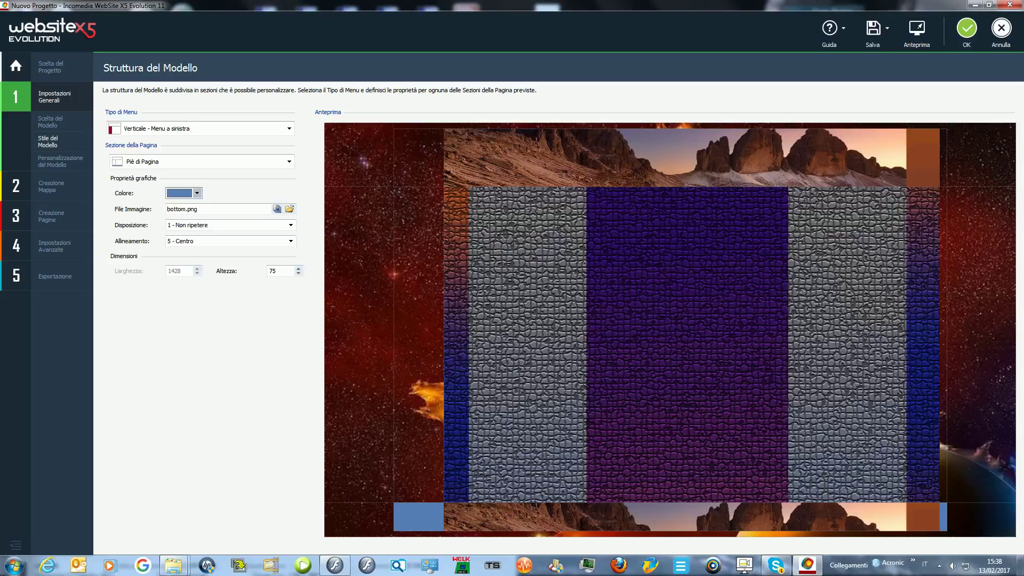
left_click(193, 193)
left_click(250, 241)
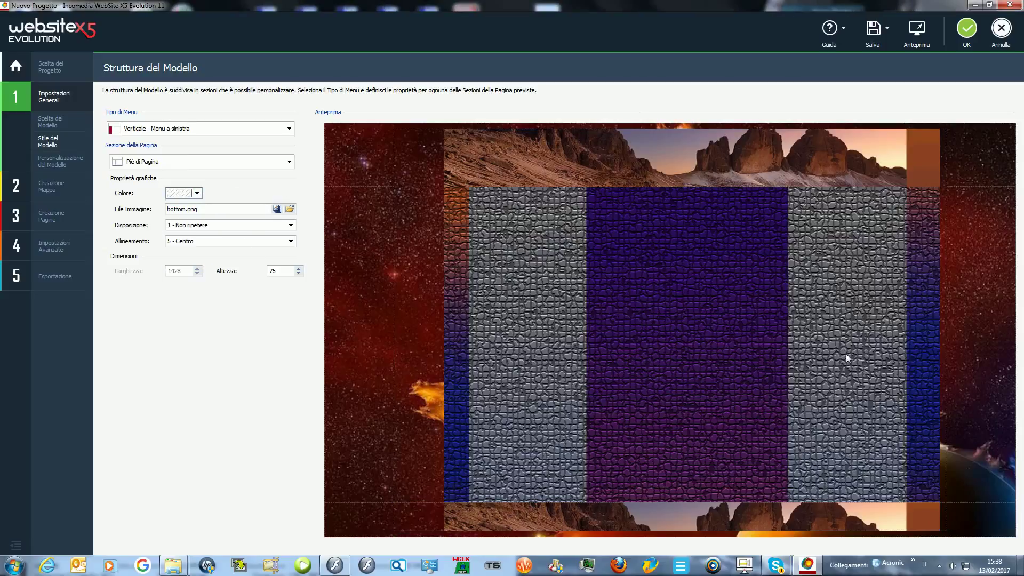
Preview the home page and confirm the template structure settings.
left_click(916, 32)
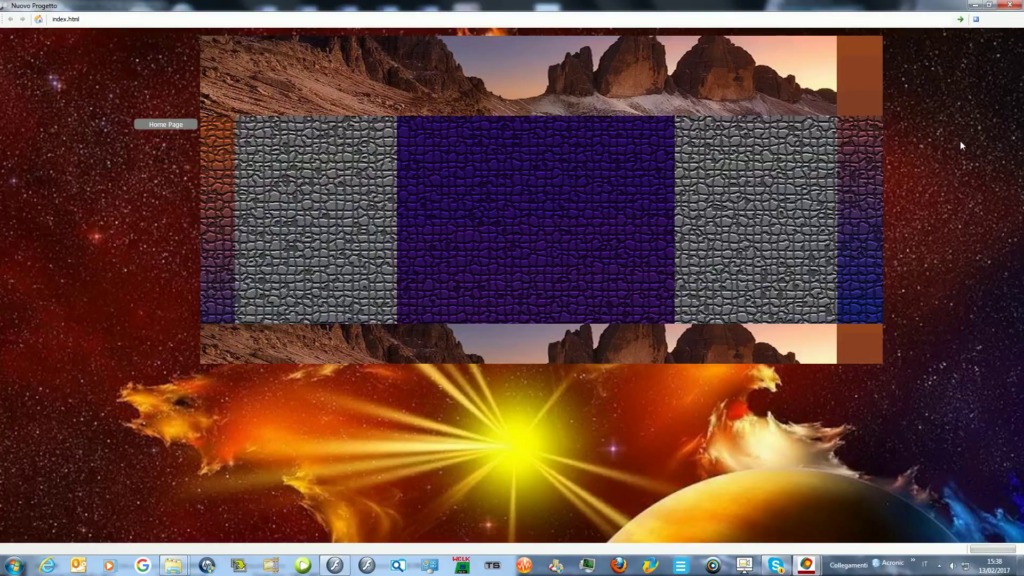
left_click(1009, 4)
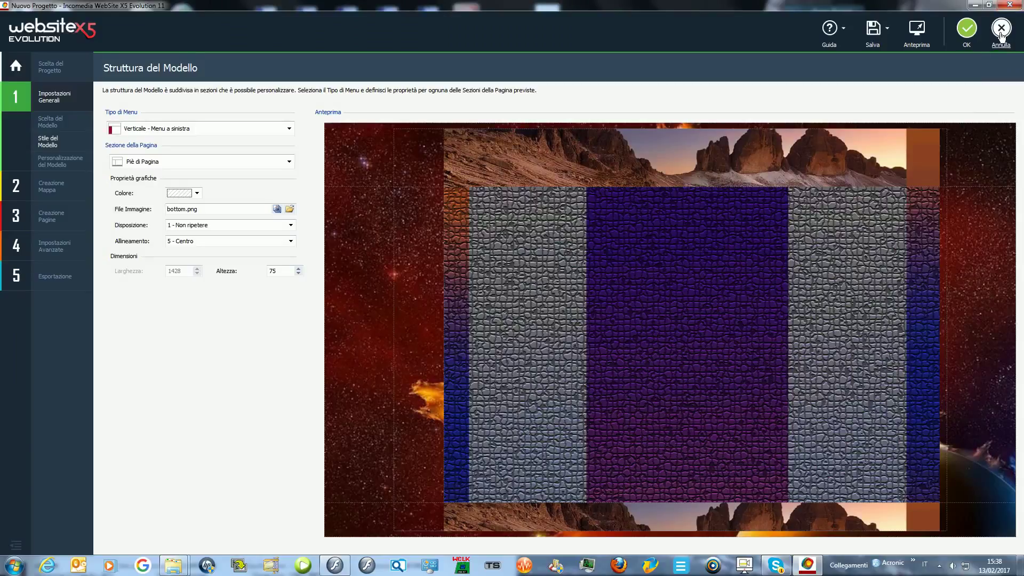
left_click(966, 28)
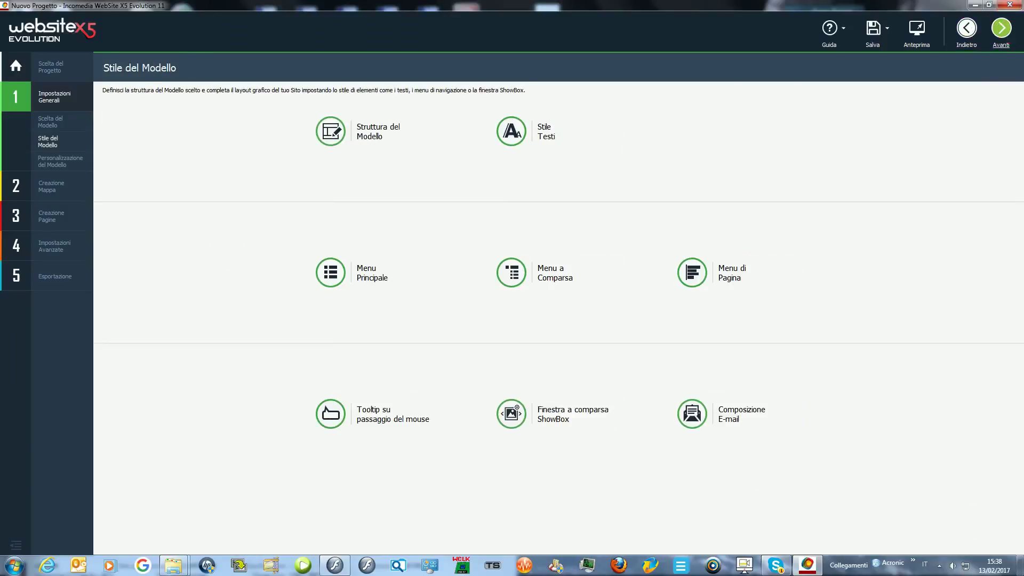
left_click(1013, 35)
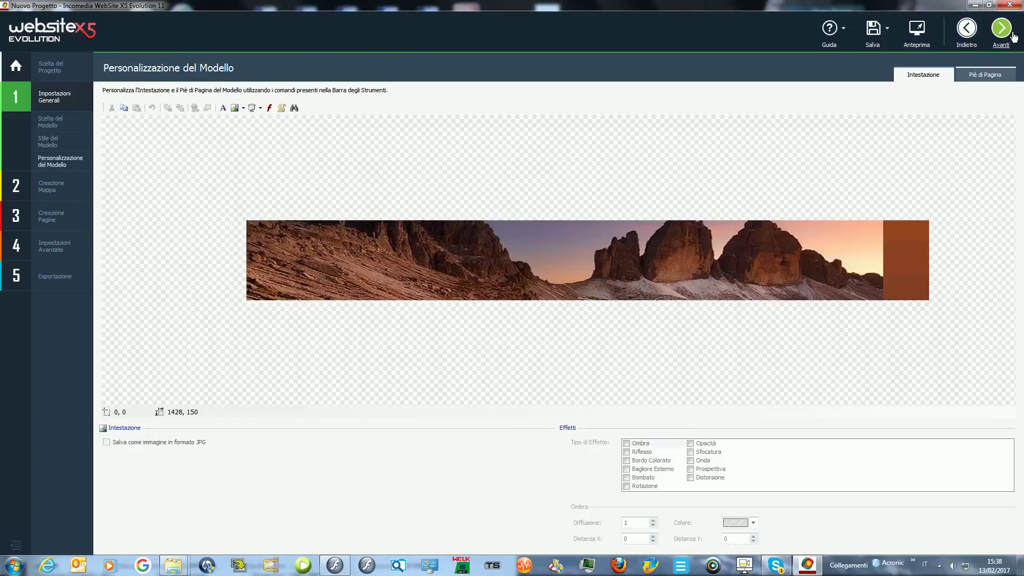
left_click(967, 29)
In the main menu style, set the button width to 125 and the margins to 0 horizontal and 25 vertical.
left_click(366, 265)
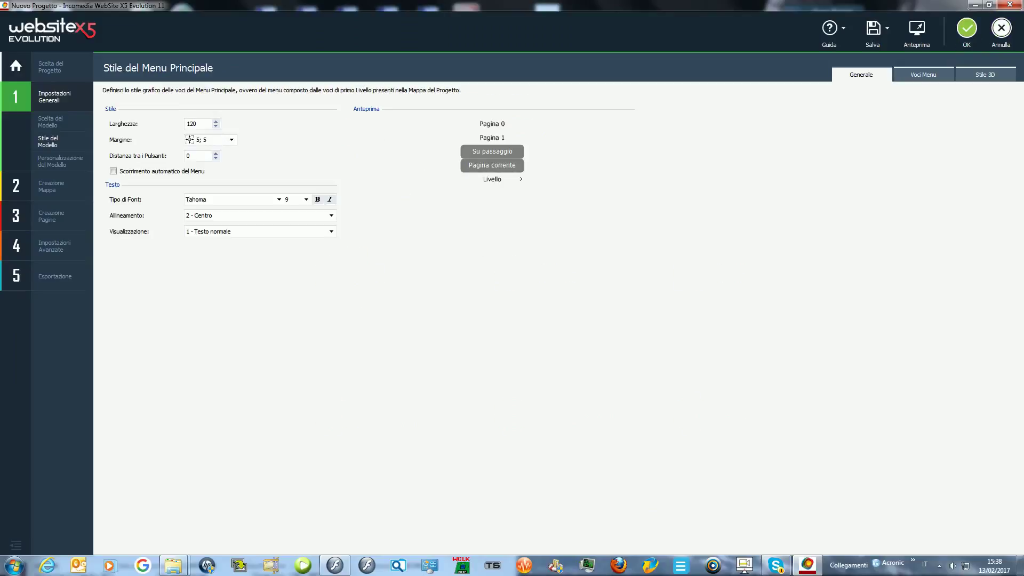
type("12")
left_click(231, 140)
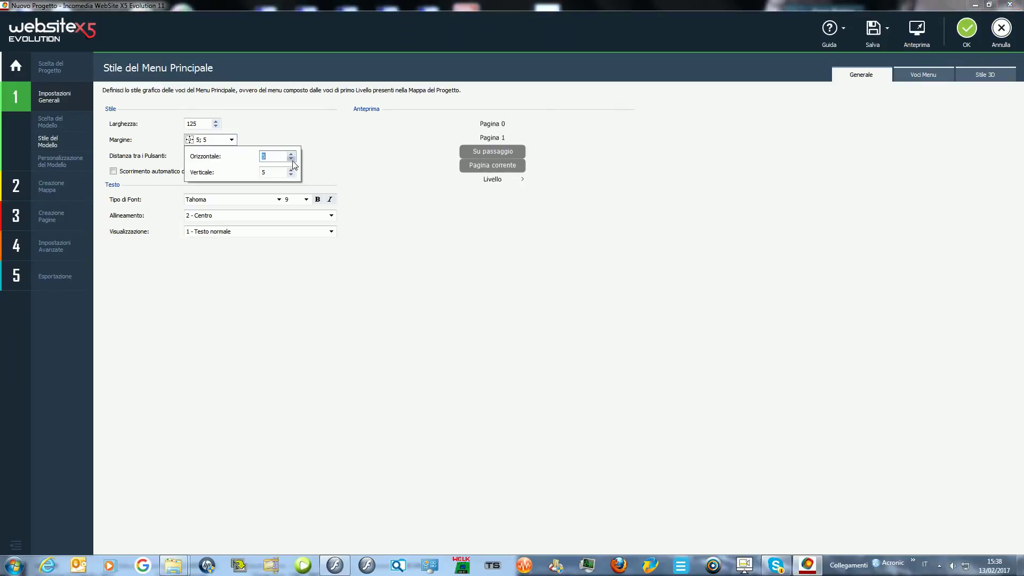
type("0")
key("Tab")
type("25")
left_click(507, 338)
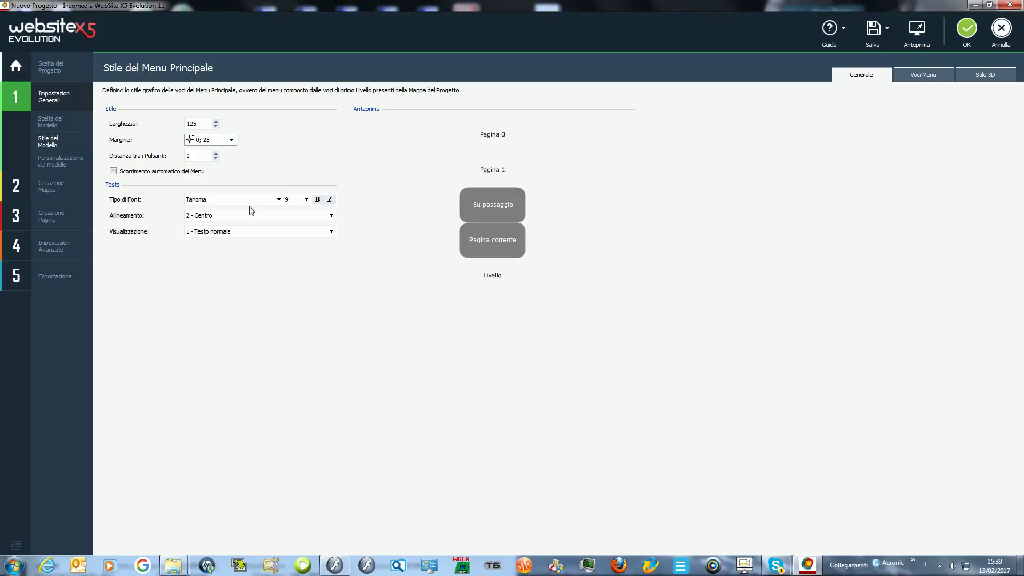
Make the main menu text bold and enable automatic menu scrolling.
left_click(331, 215)
left_click(238, 236)
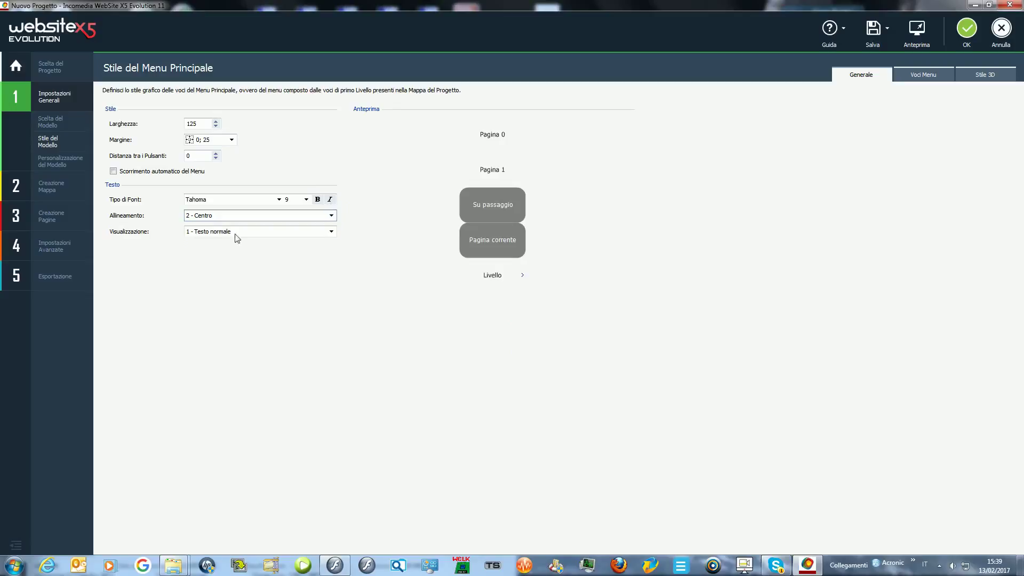
left_click(331, 233)
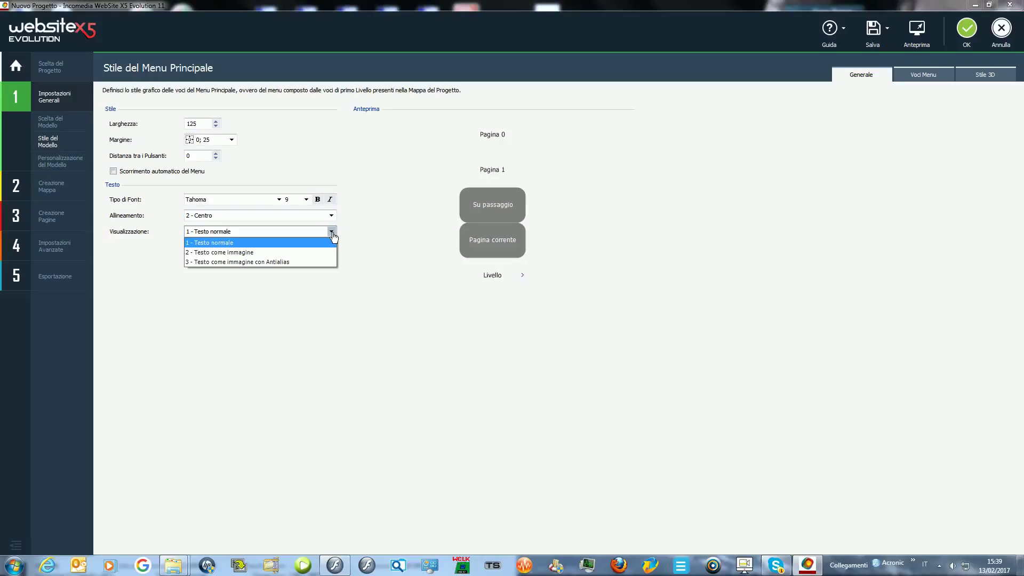
left_click(332, 234)
left_click(318, 200)
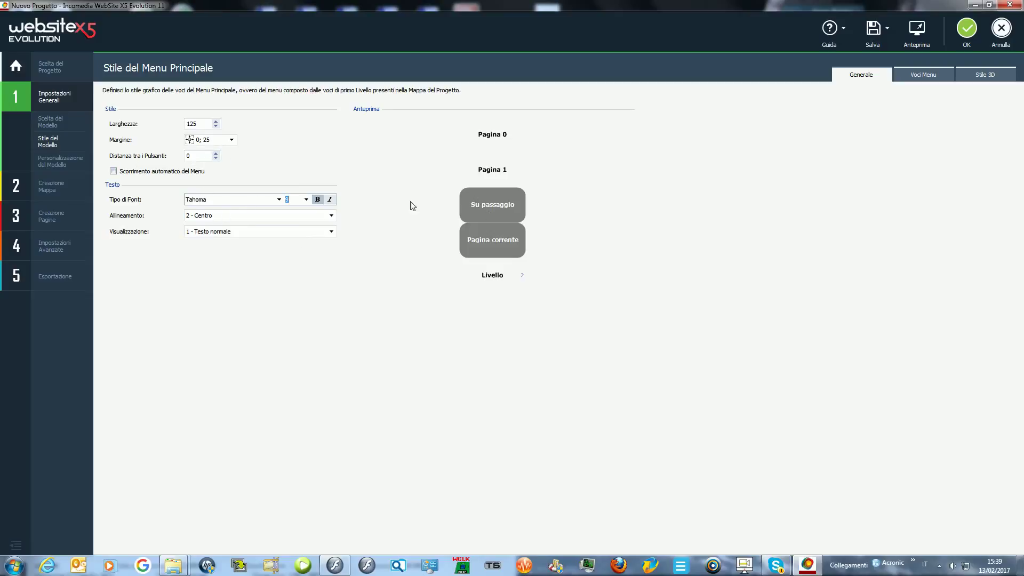
left_click(114, 172)
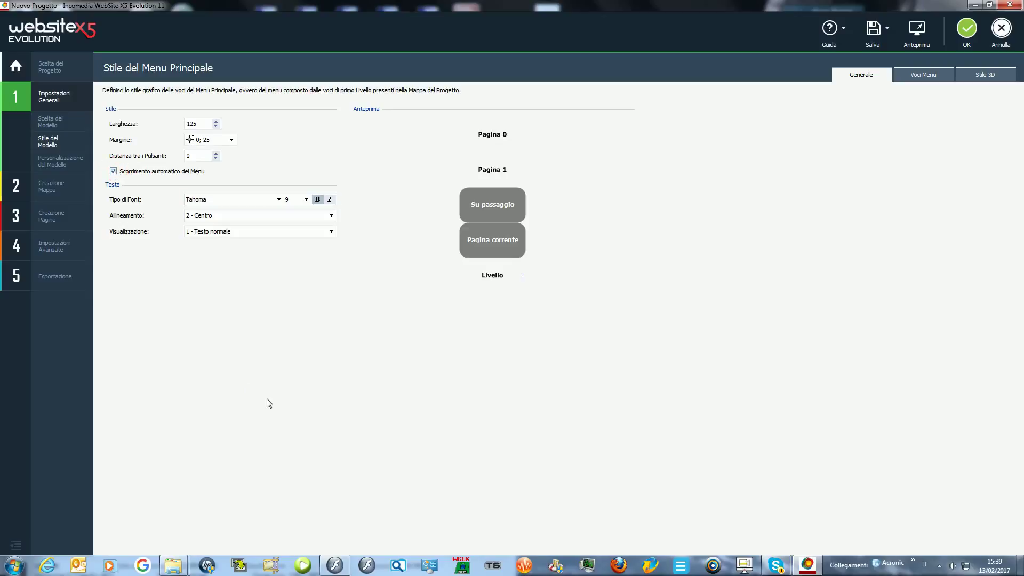
Set the main menu buttons' 3D appearance to 7 - Gel.
left_click(923, 76)
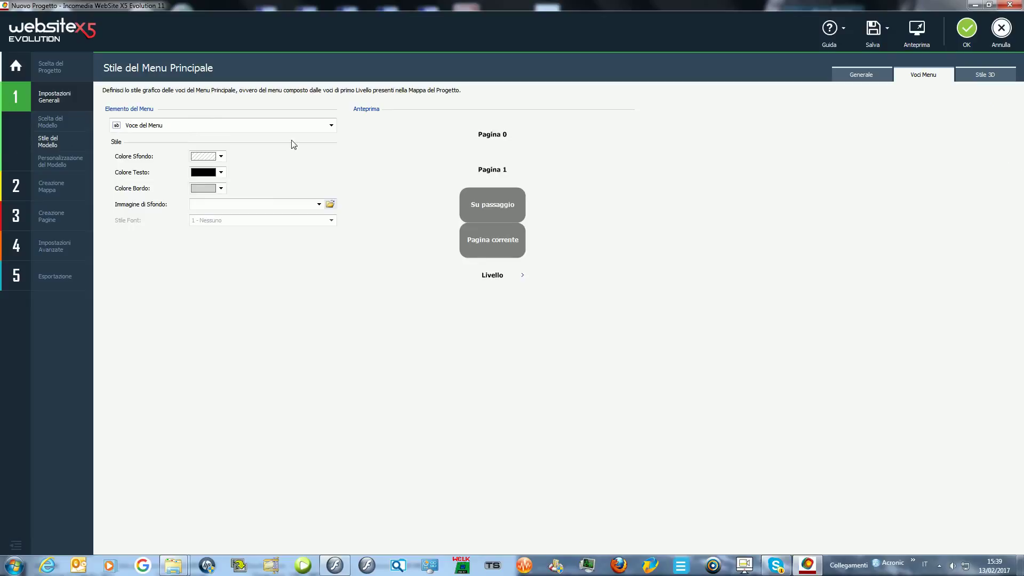
left_click(995, 78)
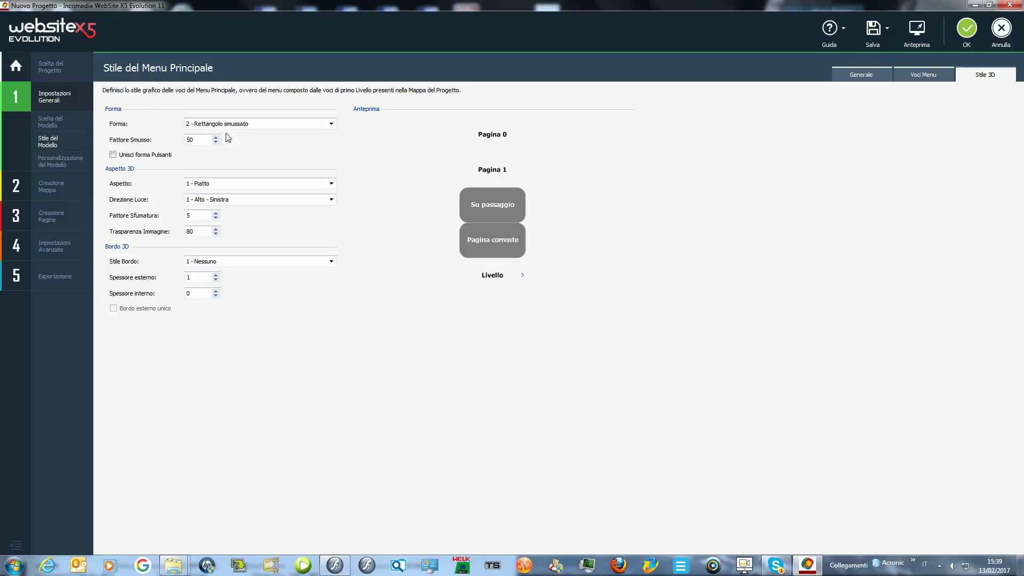
left_click(331, 183)
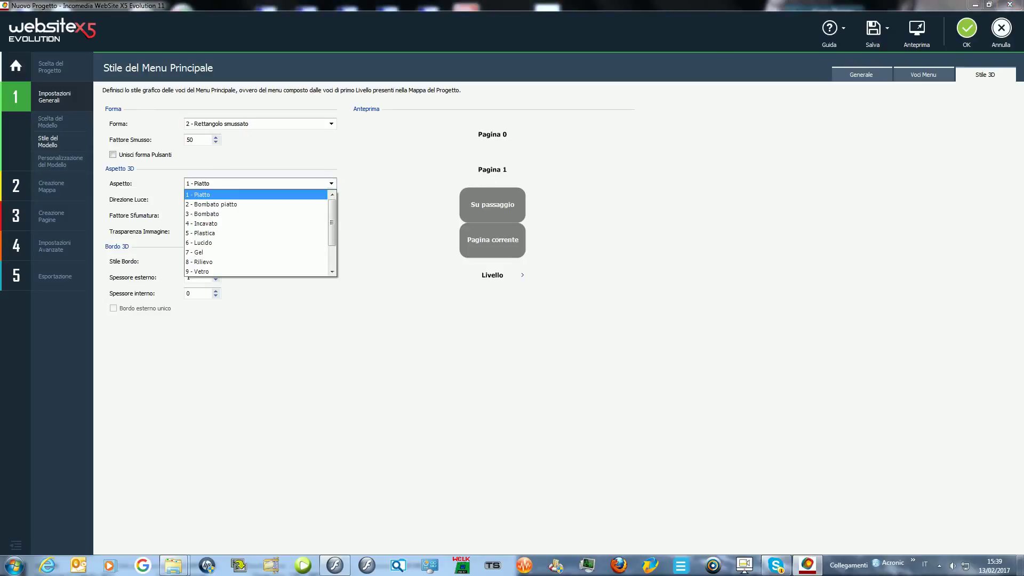
left_click(249, 252)
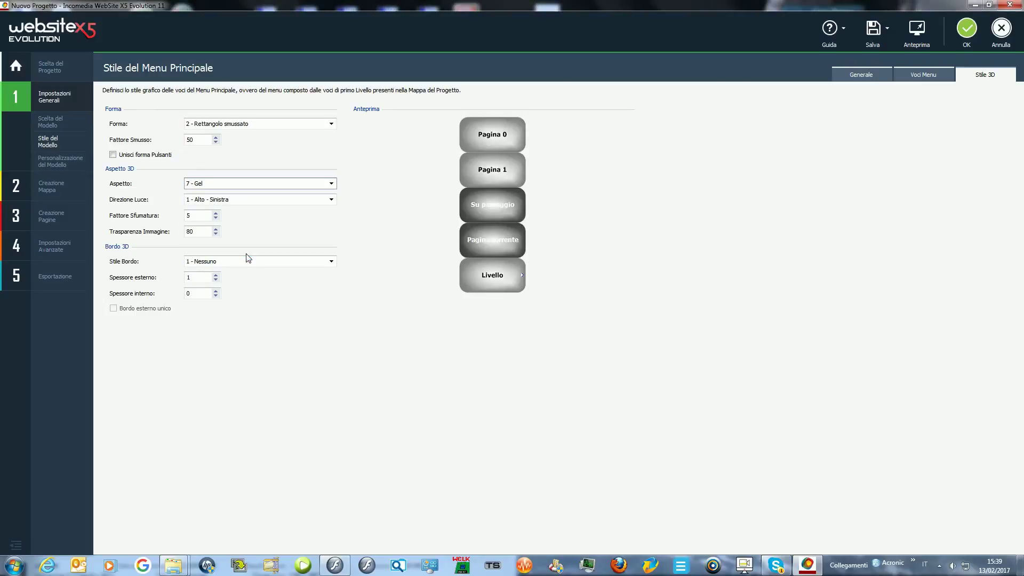
Give the menu buttons a 4 - Incavato 3D border with outer thickness 4 and inner thickness 9.
left_click(331, 261)
left_click(265, 301)
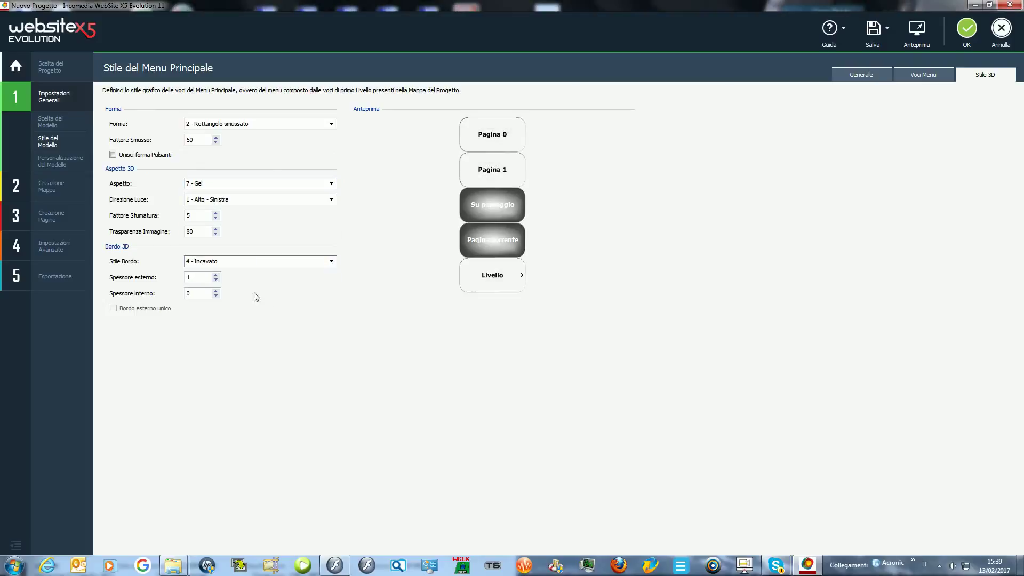
left_click(216, 275)
left_click(216, 276)
left_click(216, 275)
left_click(216, 292)
left_click(217, 290)
left_click(216, 290)
left_click(216, 290)
left_click(216, 291)
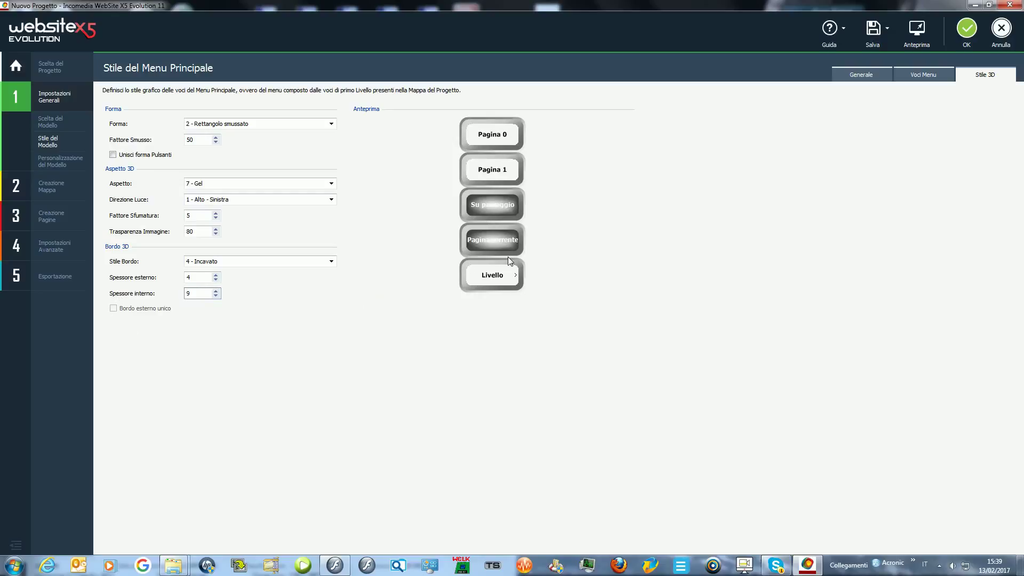
Give the standard menu items the background image chromblu.jpg from the Nuovo Progetto folder in Documents and white text.
left_click(498, 277)
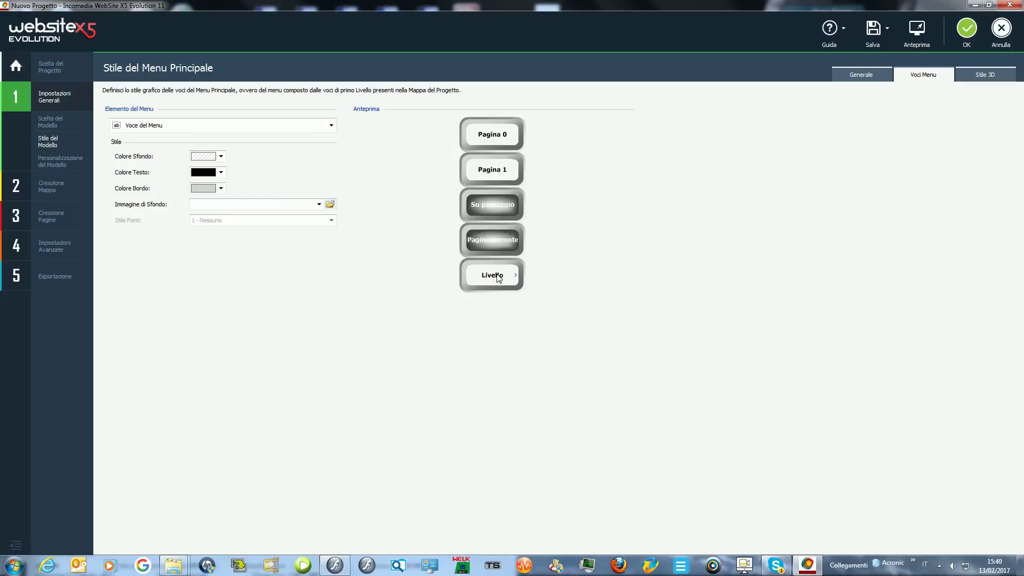
left_click(330, 205)
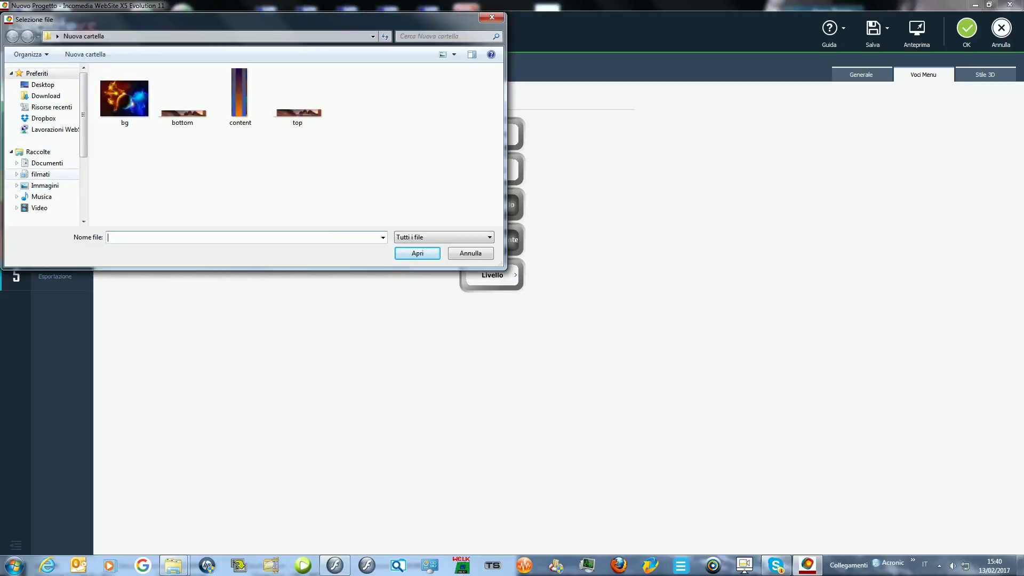
left_click(48, 185)
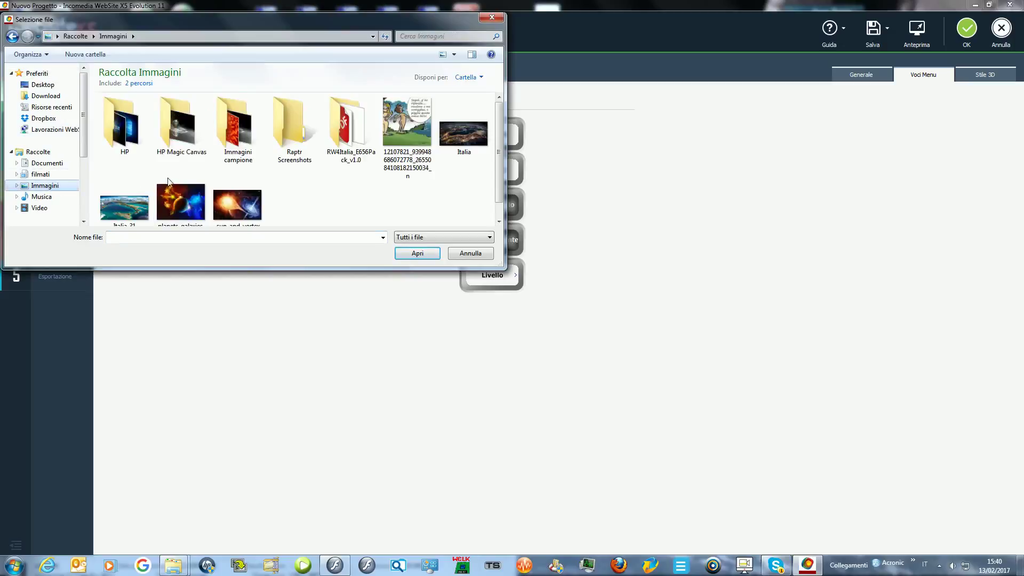
left_click(63, 165)
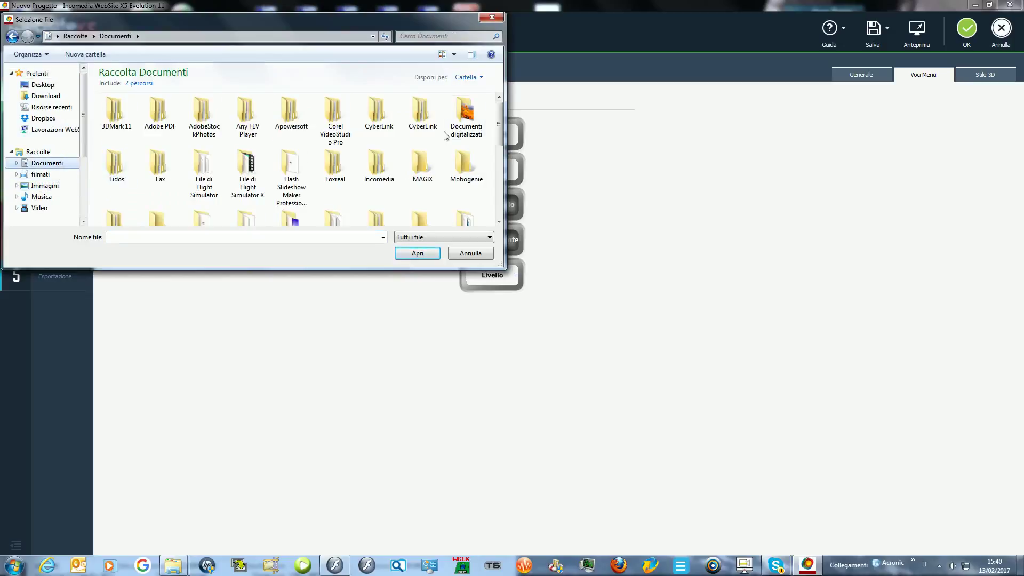
left_click_drag(497, 127, 495, 180)
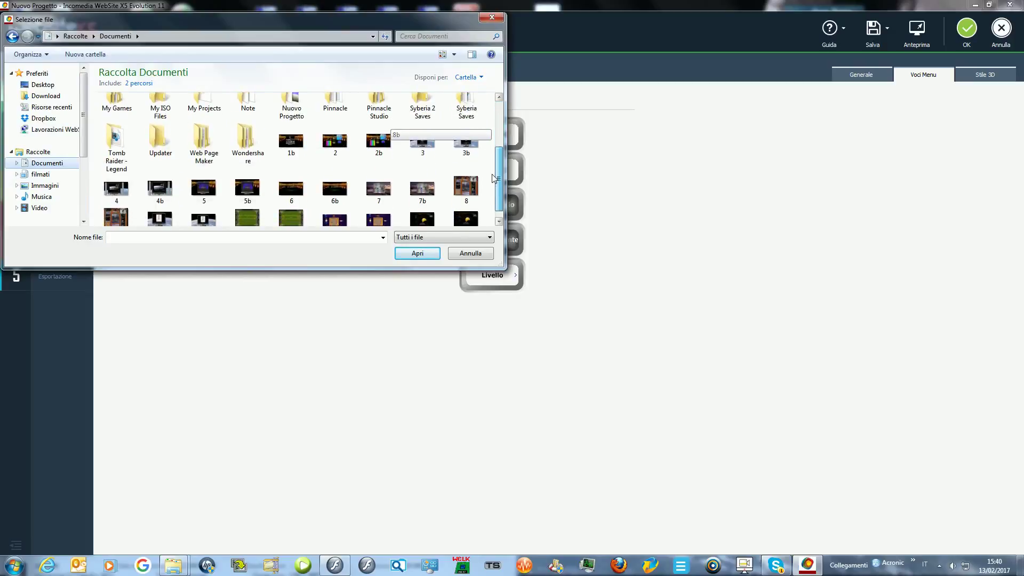
scroll(501, 142, "up", 3)
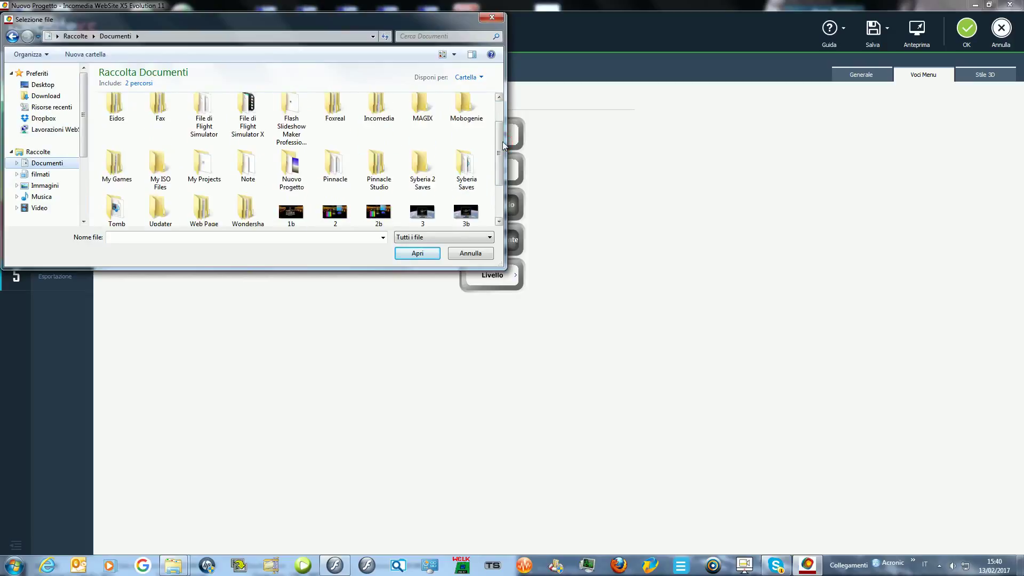
double_click(293, 167)
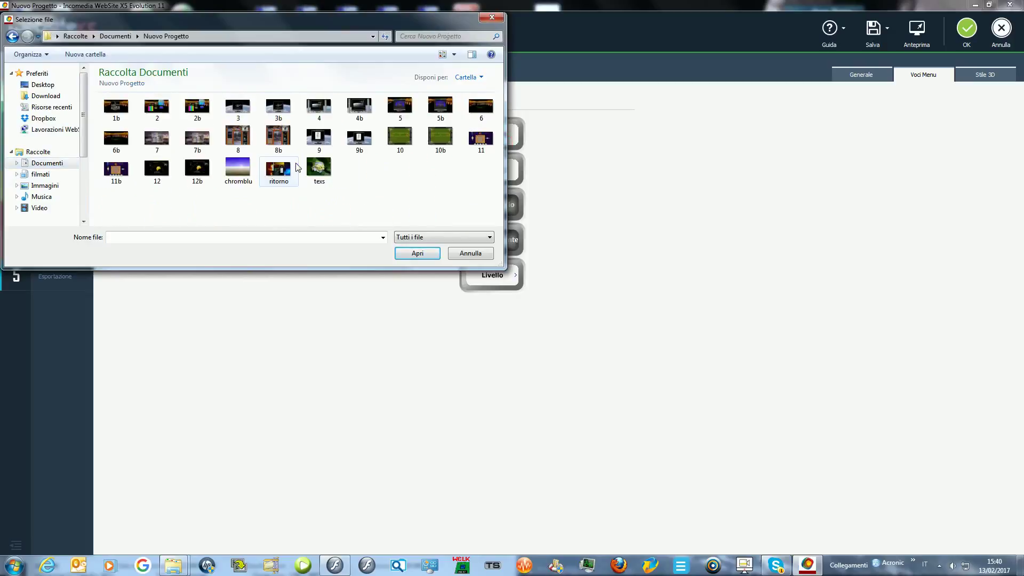
double_click(238, 168)
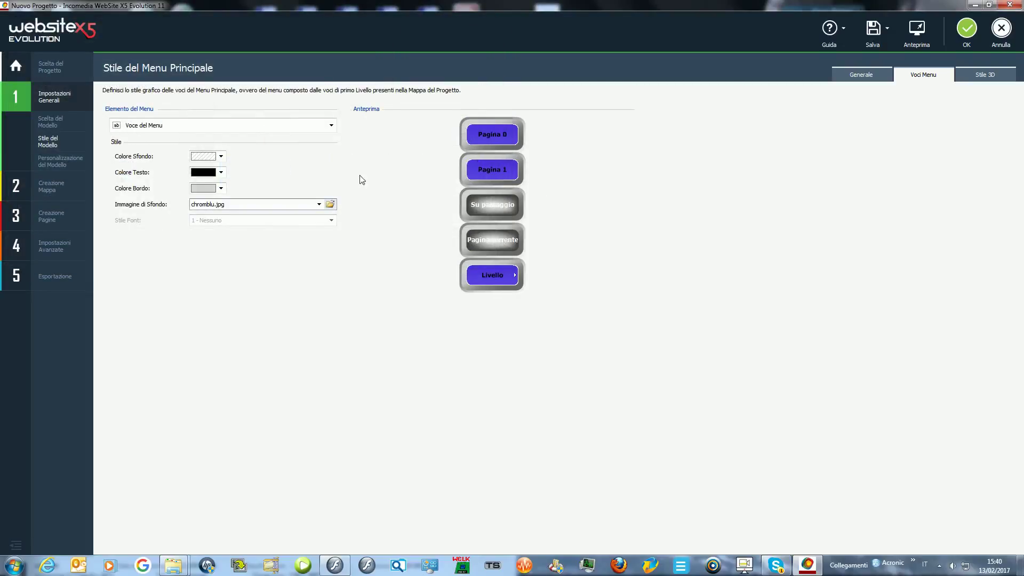
left_click(201, 175)
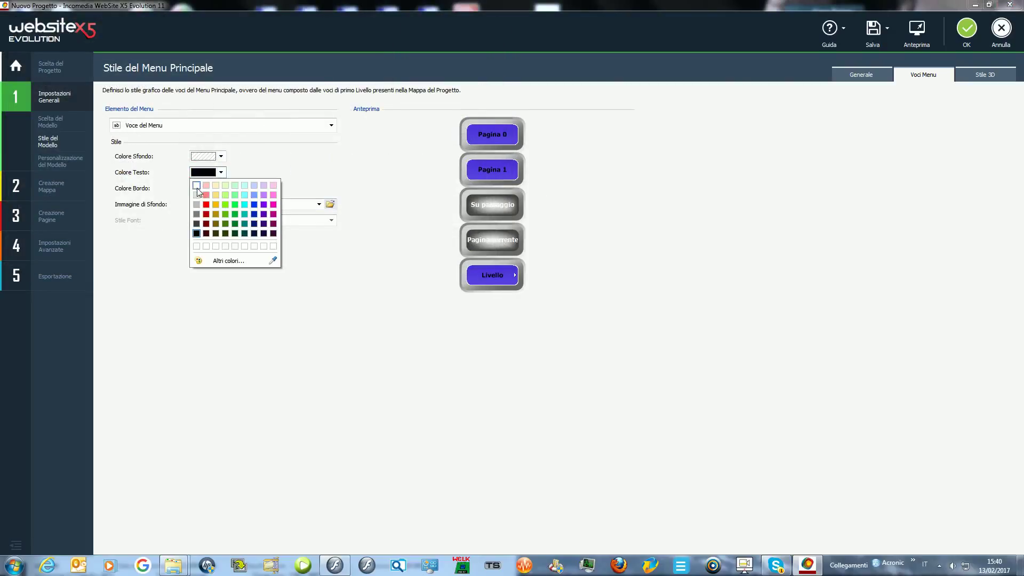
left_click(197, 185)
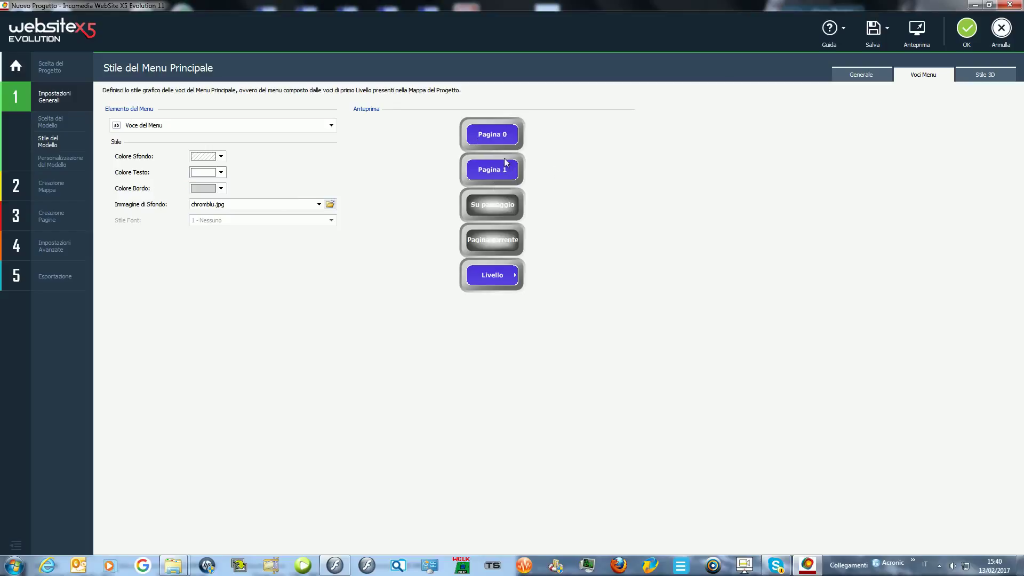
Give the mouse-over menu item the sample picture Chrysanthemum.jpg as background image and a transparent background colour.
left_click(508, 210)
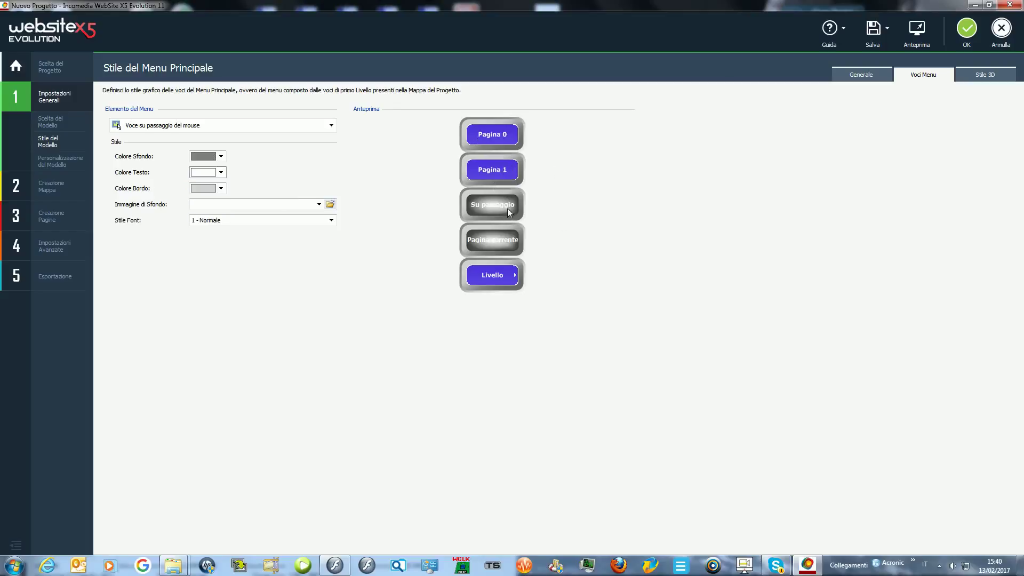
left_click(330, 207)
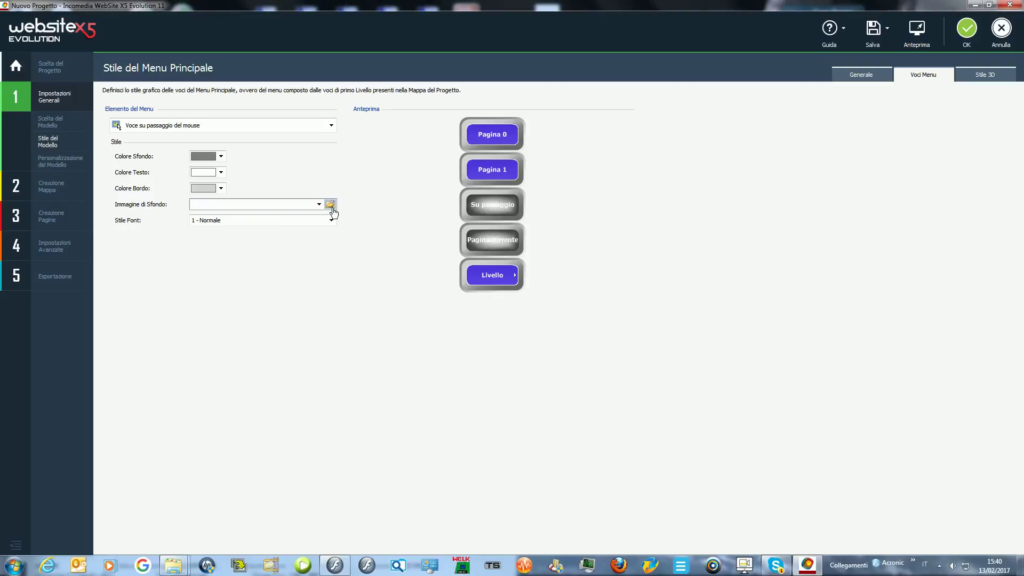
left_click(330, 205)
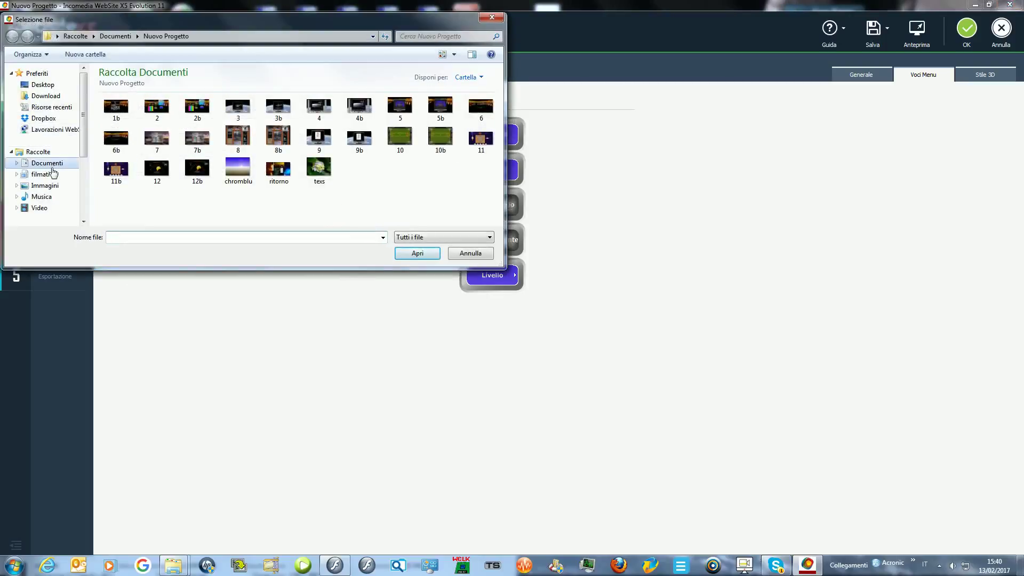
left_click(49, 185)
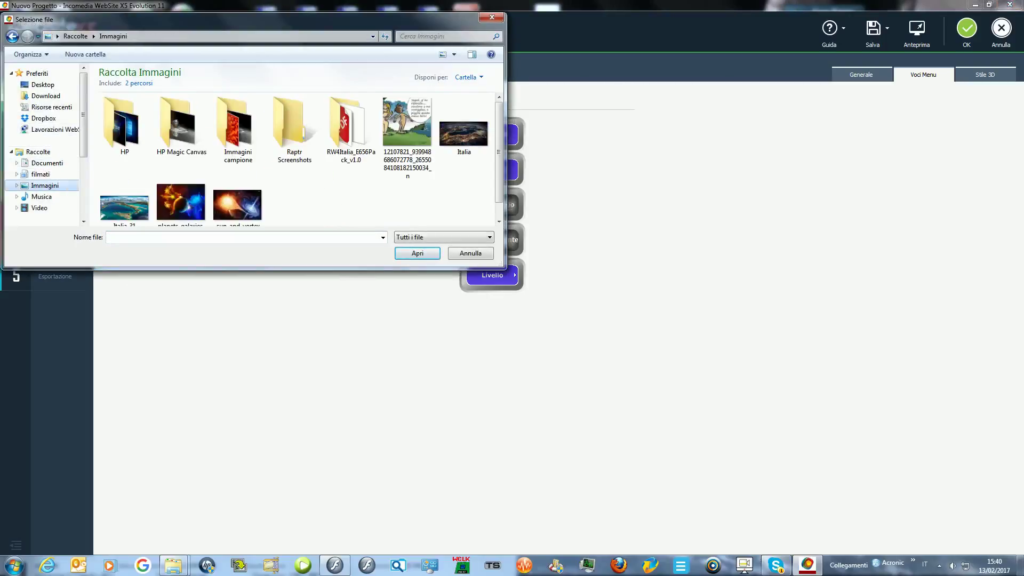
double_click(226, 126)
double_click(125, 119)
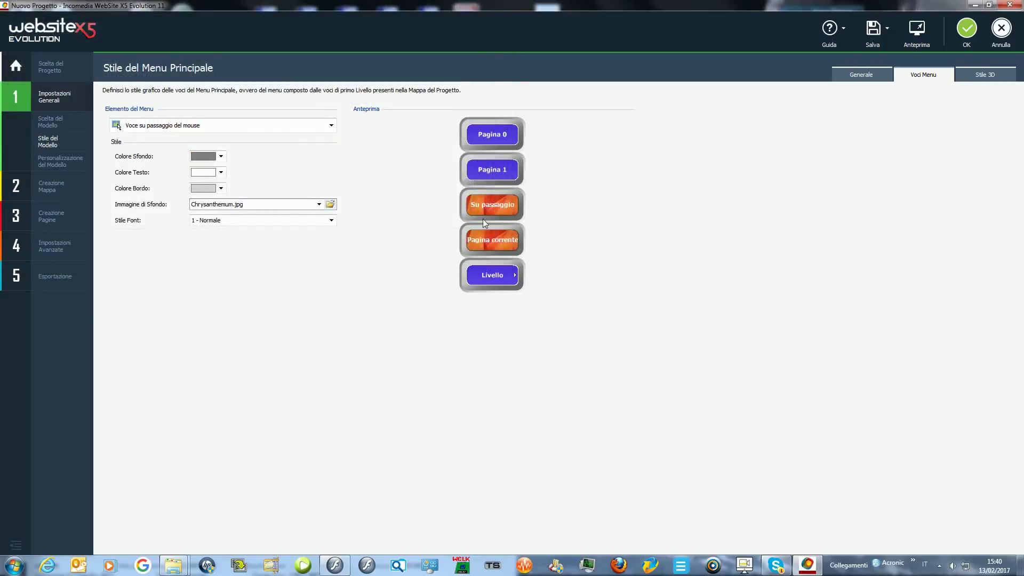
left_click(207, 158)
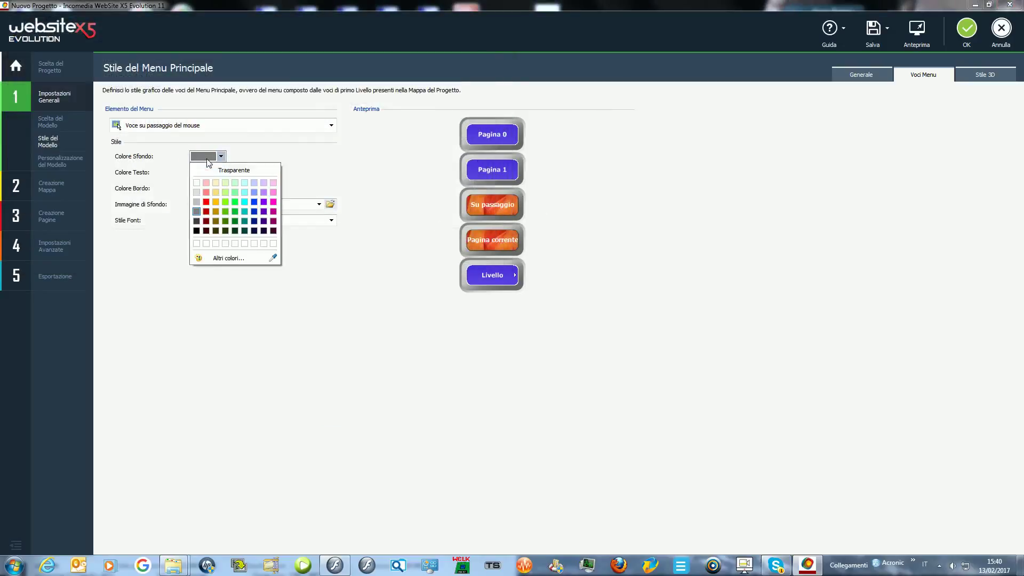
left_click(245, 176)
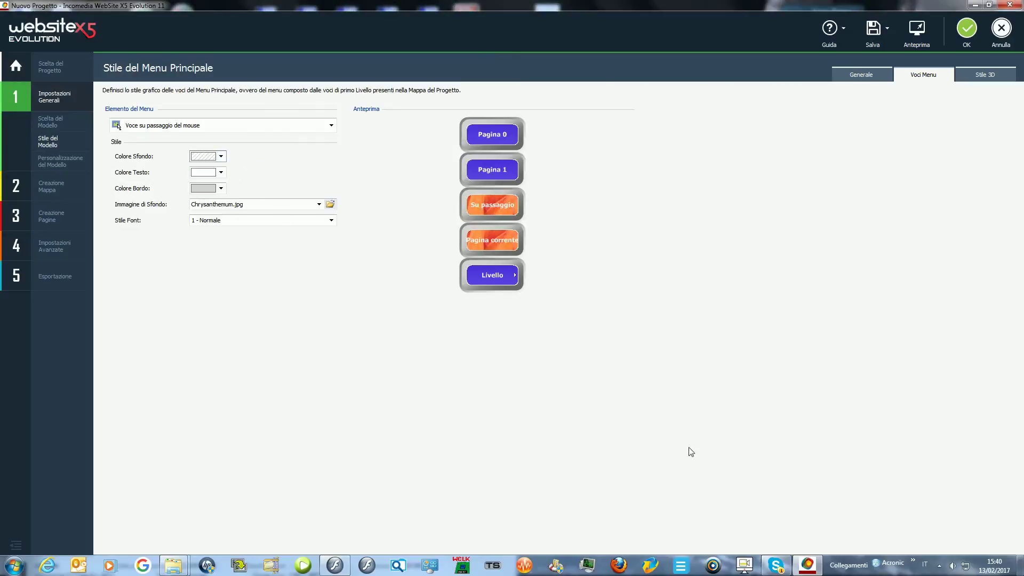
Preview the site with the styled menu, close the preview and confirm the main menu style.
left_click(923, 24)
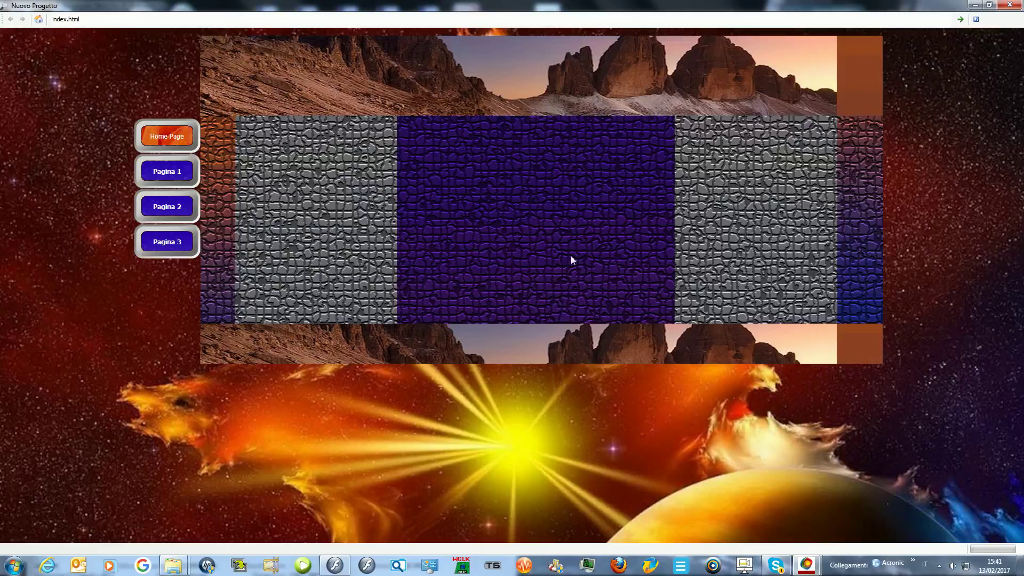
left_click(1011, 6)
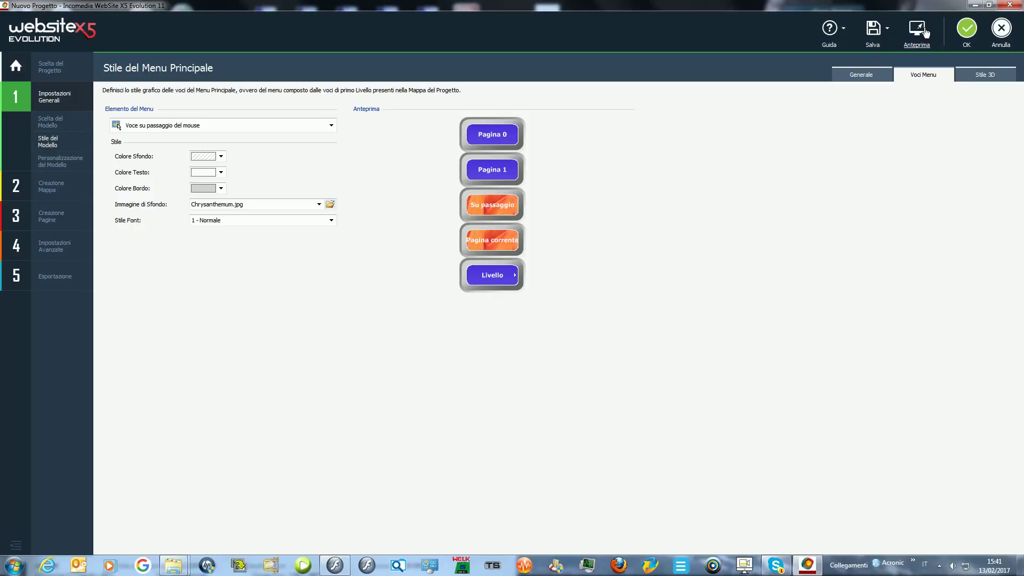
left_click(970, 29)
Advance to the site map and open the Home Page for page creation.
left_click(1004, 26)
left_click(1004, 29)
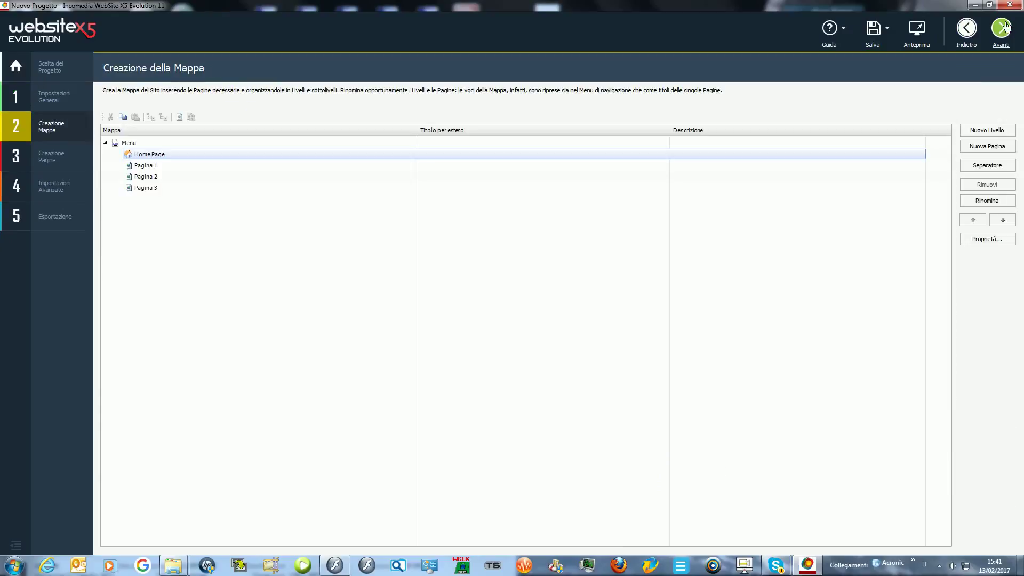
double_click(132, 155)
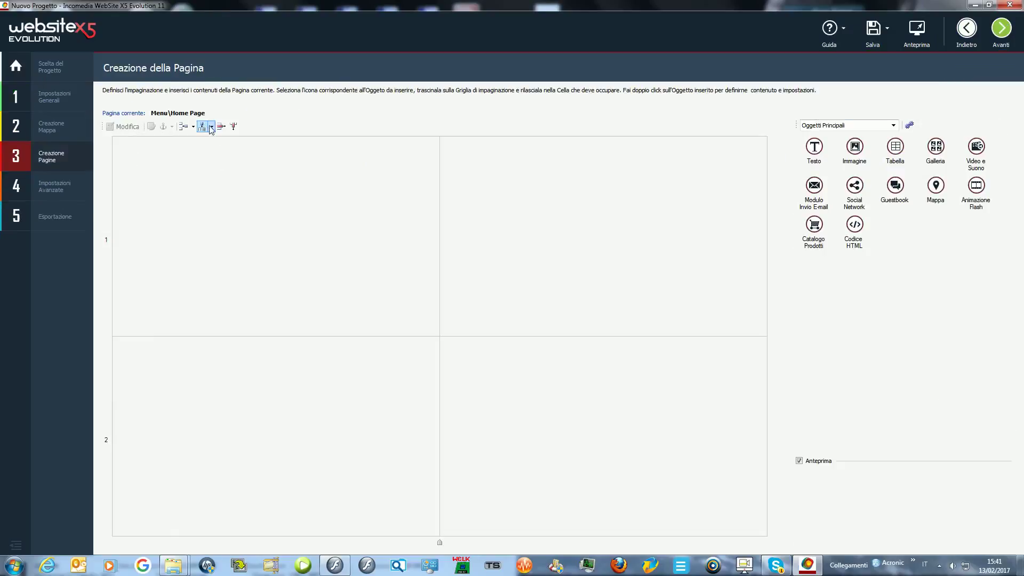
Add rows to the Home Page layout grid until it has 26 rows.
left_click(187, 127)
left_click(187, 127)
left_click(186, 127)
left_click(187, 127)
left_click(184, 127)
left_click(184, 127)
left_click(184, 127)
left_click(184, 127)
left_click(184, 127)
left_click(184, 127)
left_click(184, 127)
left_click(184, 127)
left_click(184, 127)
left_click(184, 127)
left_click(184, 127)
left_click_drag(772, 235, 776, 370)
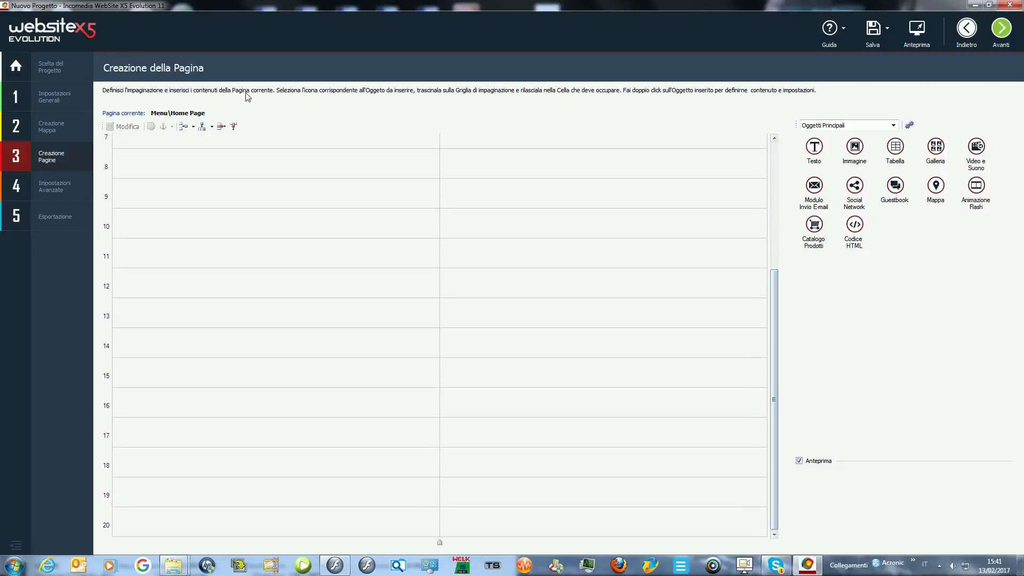
left_click(184, 127)
left_click(184, 126)
left_click(183, 127)
left_click_drag(773, 295, 776, 378)
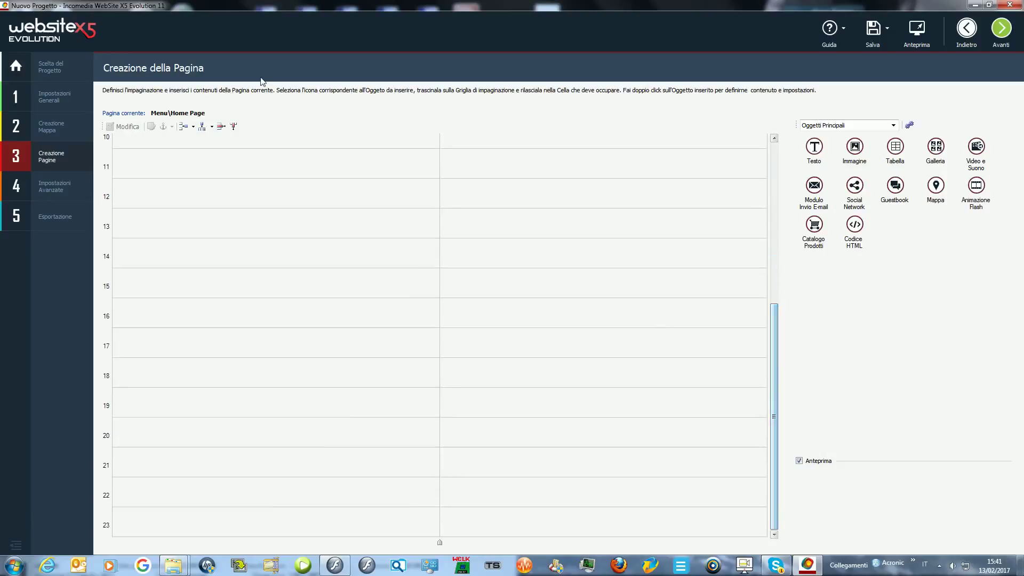
left_click(186, 128)
left_click(187, 128)
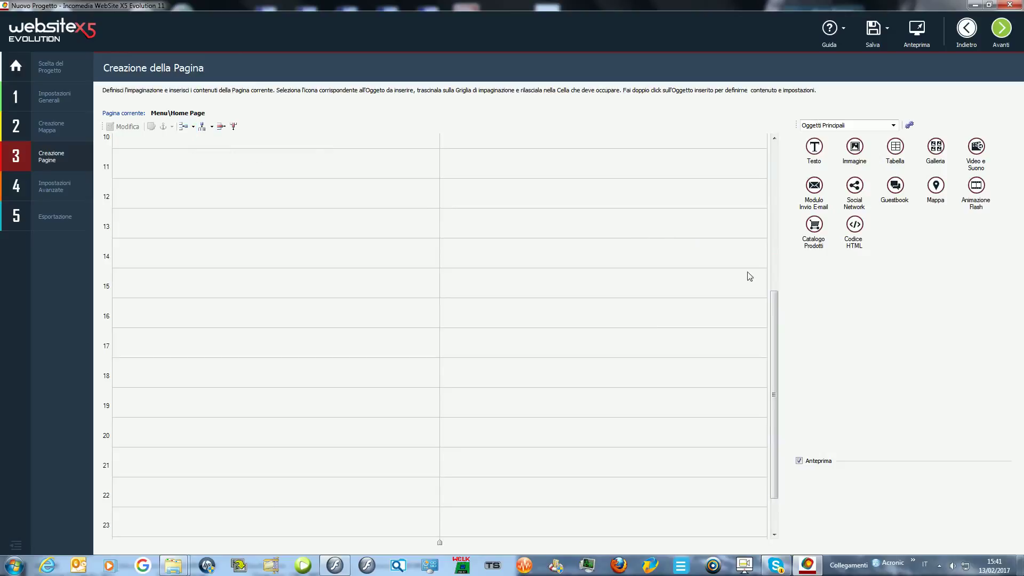
left_click_drag(774, 338, 773, 369)
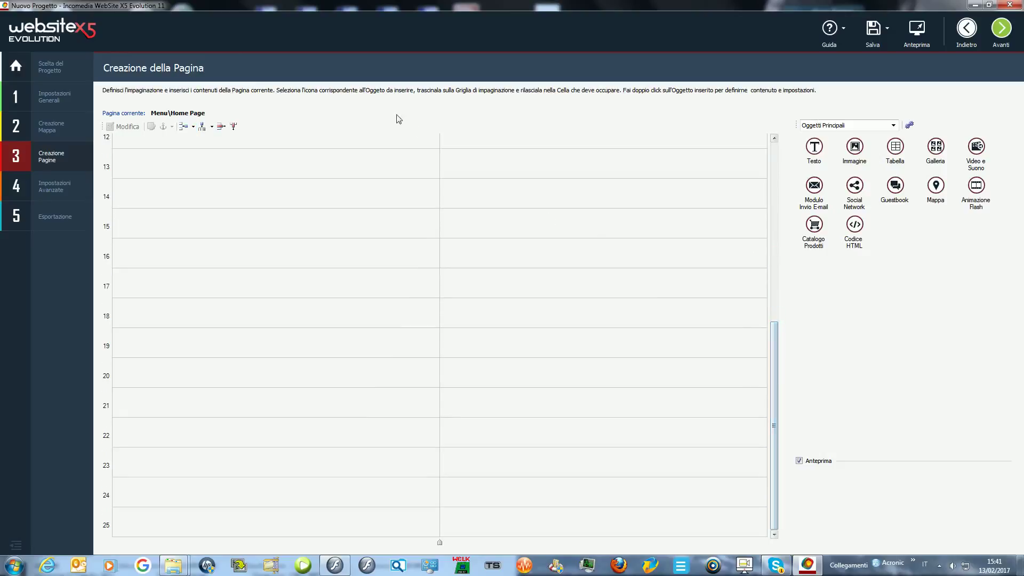
left_click(187, 126)
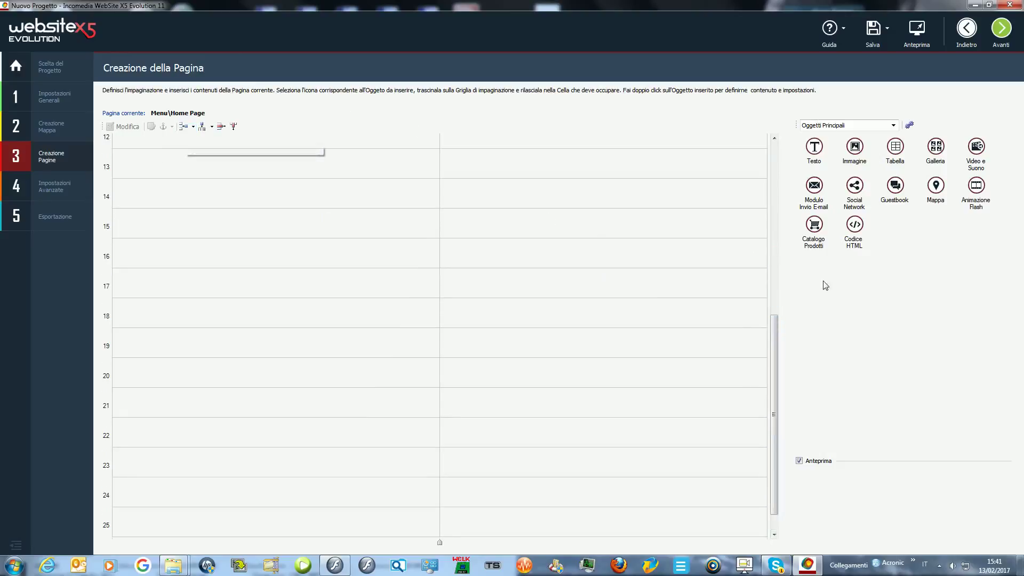
Remove one column from the Home Page grid and add two, giving a three-column layout.
left_click_drag(779, 342, 768, 153)
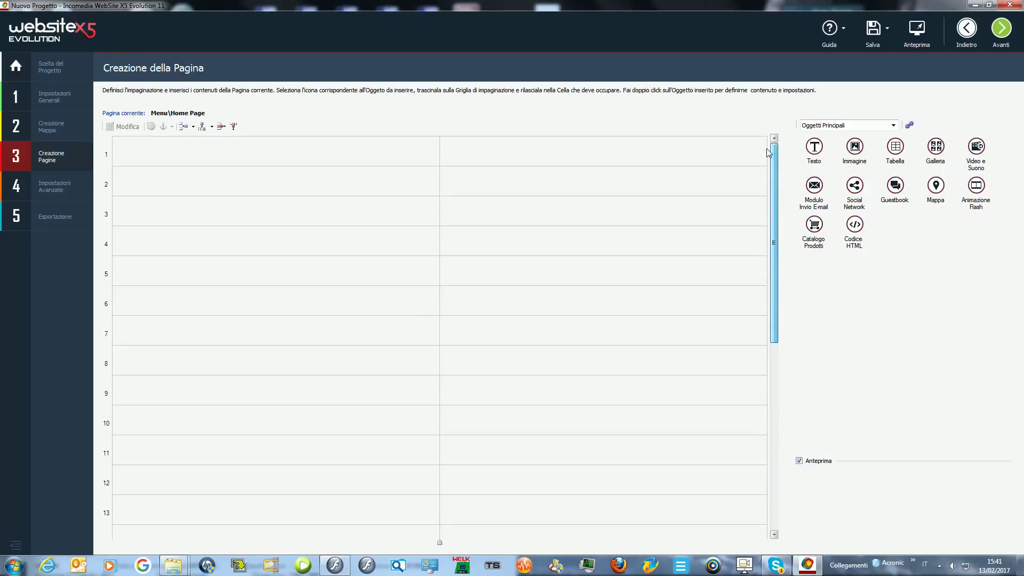
left_click(234, 126)
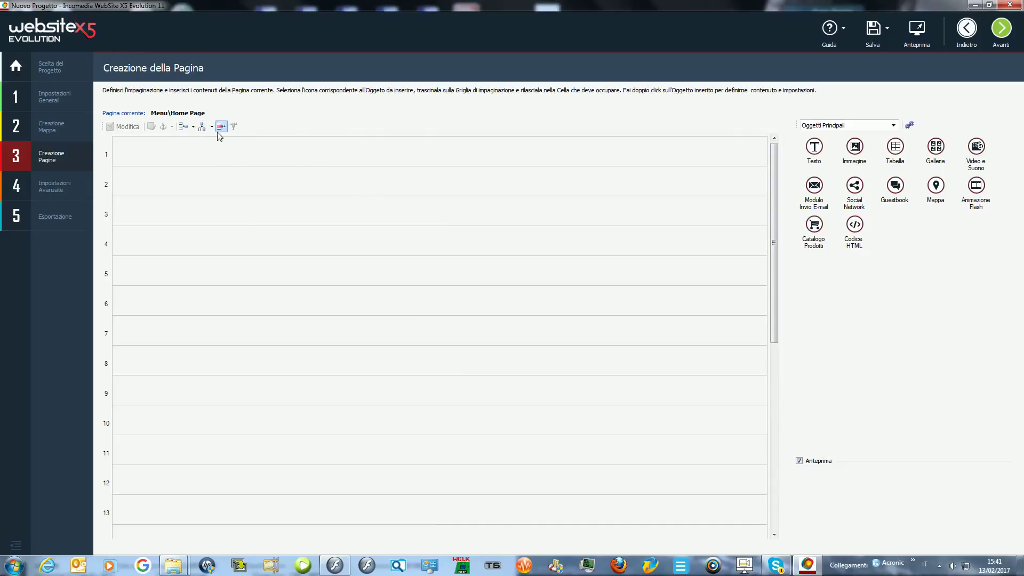
left_click(202, 126)
left_click(202, 127)
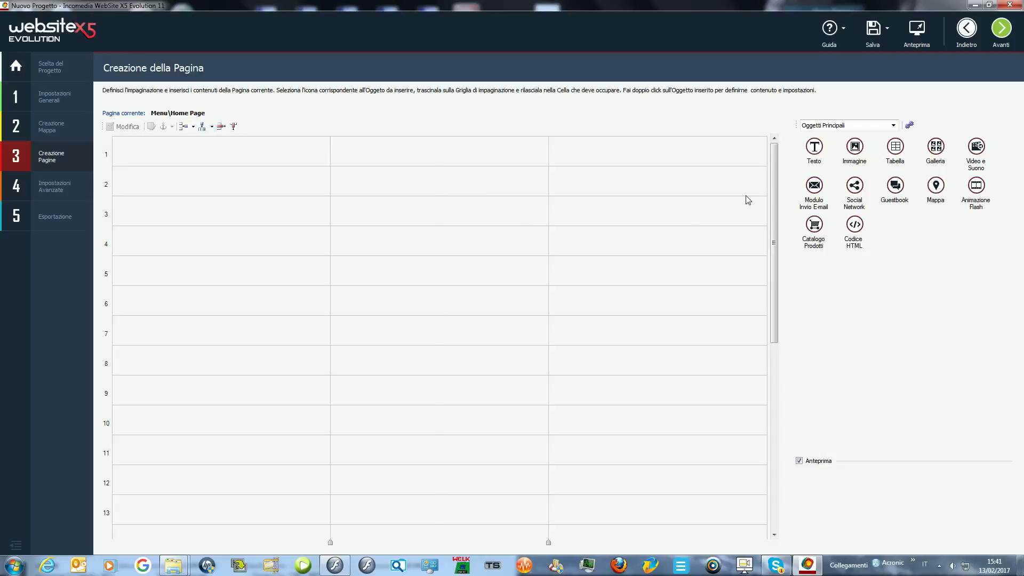
Place image objects in the first-column cells of rows 1 and 14 of the Home Page grid.
left_click_drag(771, 208, 754, 157)
left_click_drag(855, 148, 237, 155)
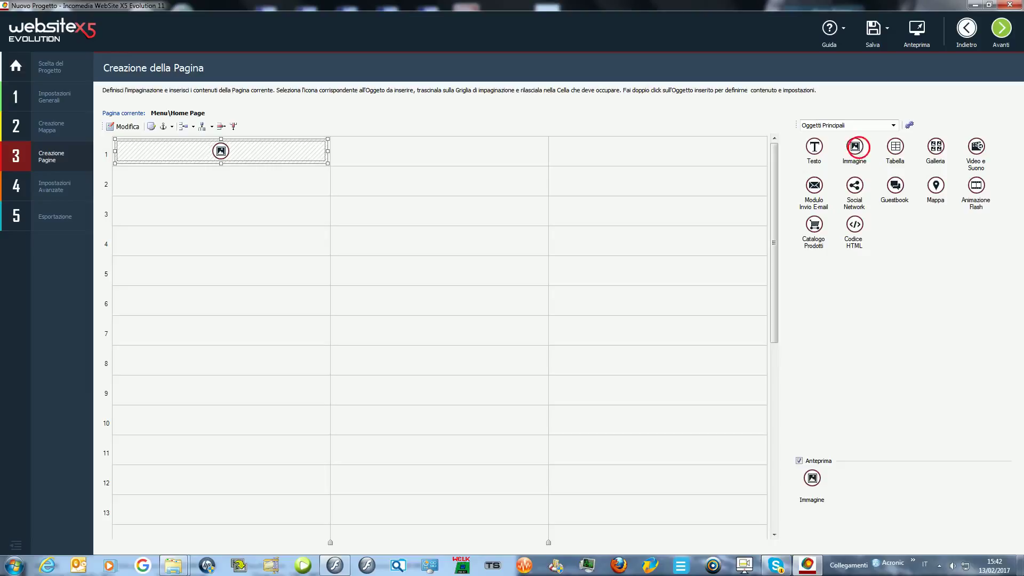
left_click_drag(774, 169, 781, 363)
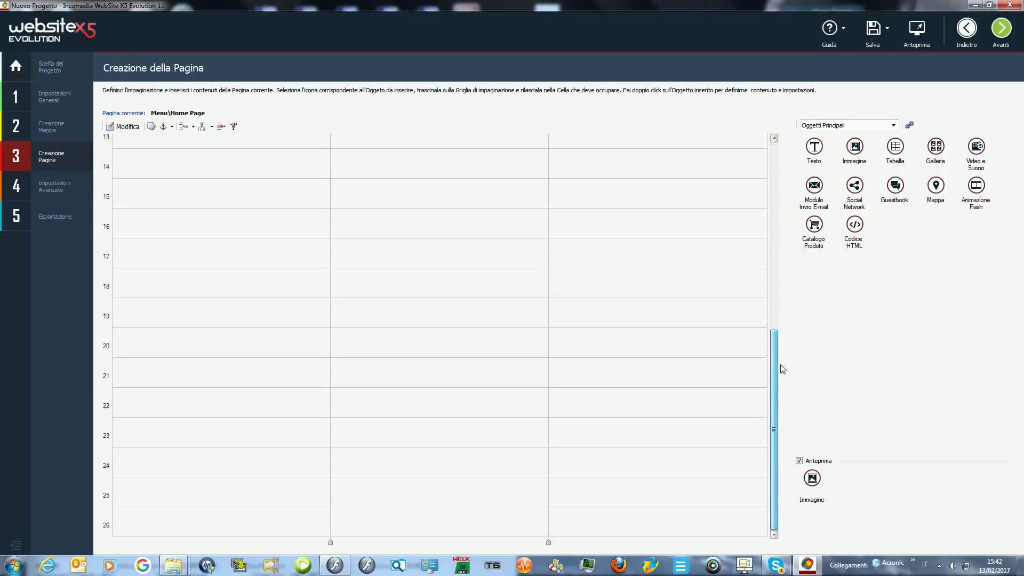
left_click_drag(854, 148, 203, 544)
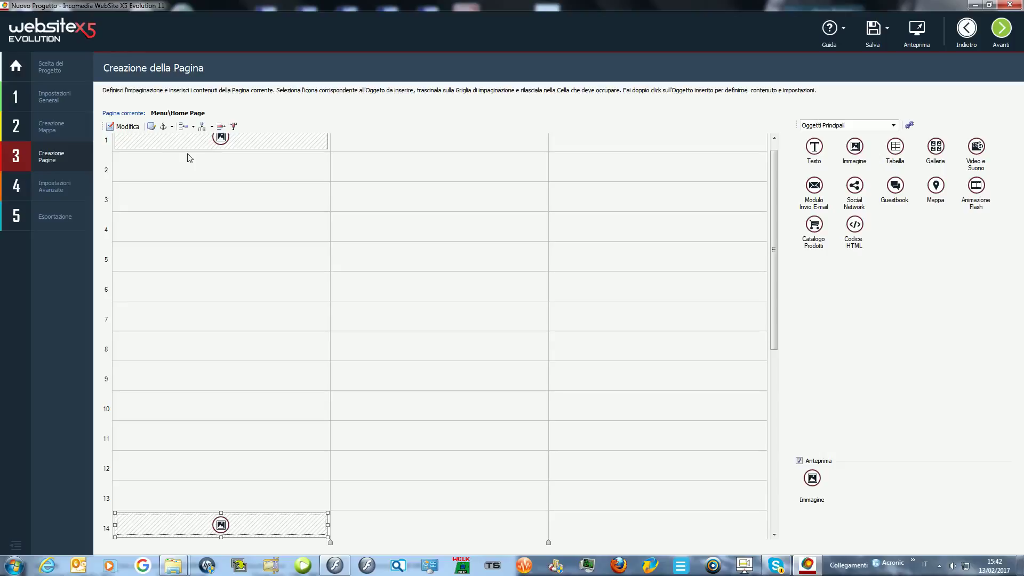
Copy the image object from row 1 and paste it into the first-column cells of rows 2 and 3.
right_click(217, 137)
left_click(436, 229)
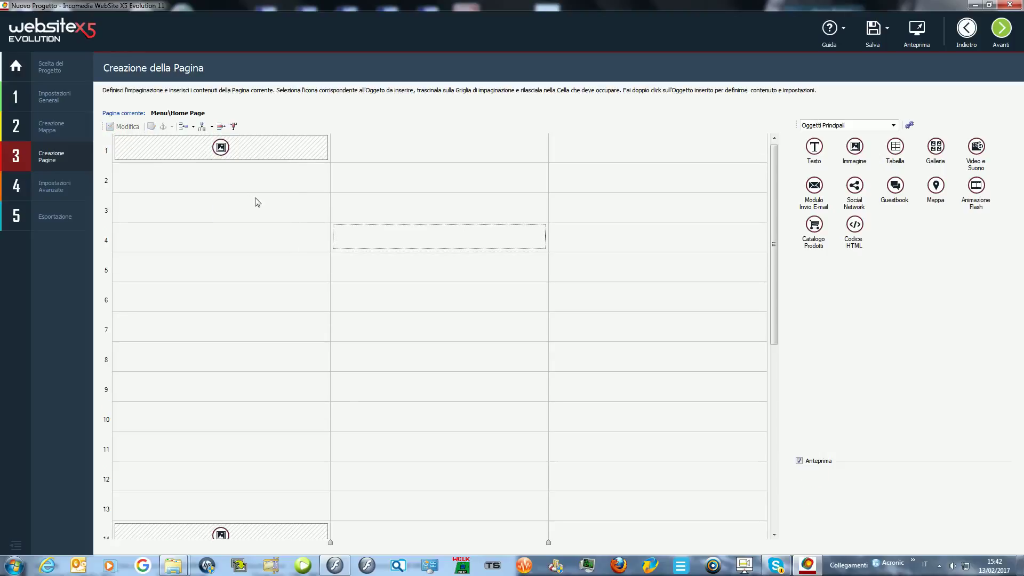
right_click(223, 158)
left_click(243, 165)
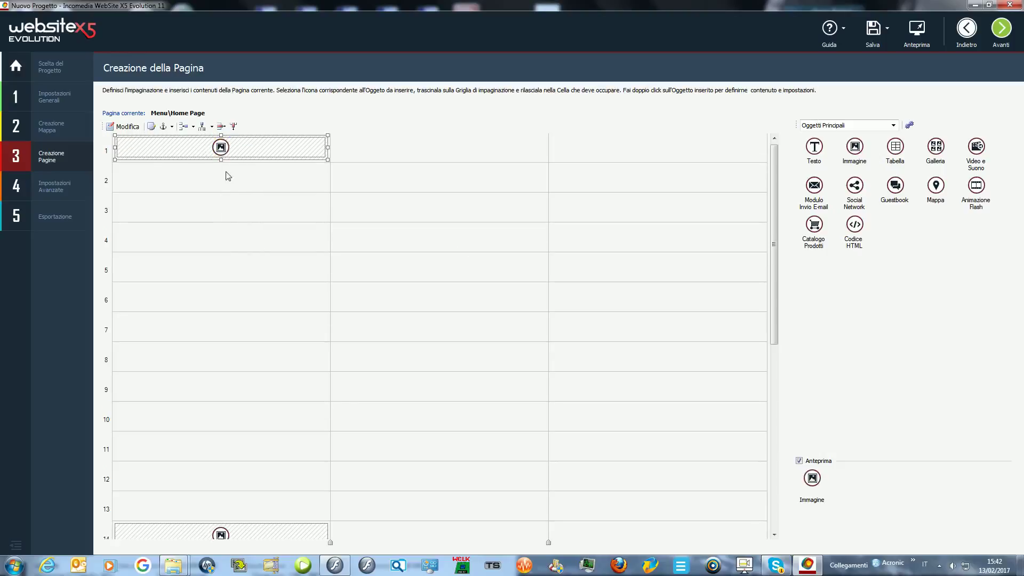
right_click(218, 177)
left_click(249, 206)
left_click(227, 204)
right_click(228, 196)
left_click(254, 227)
left_click(259, 157)
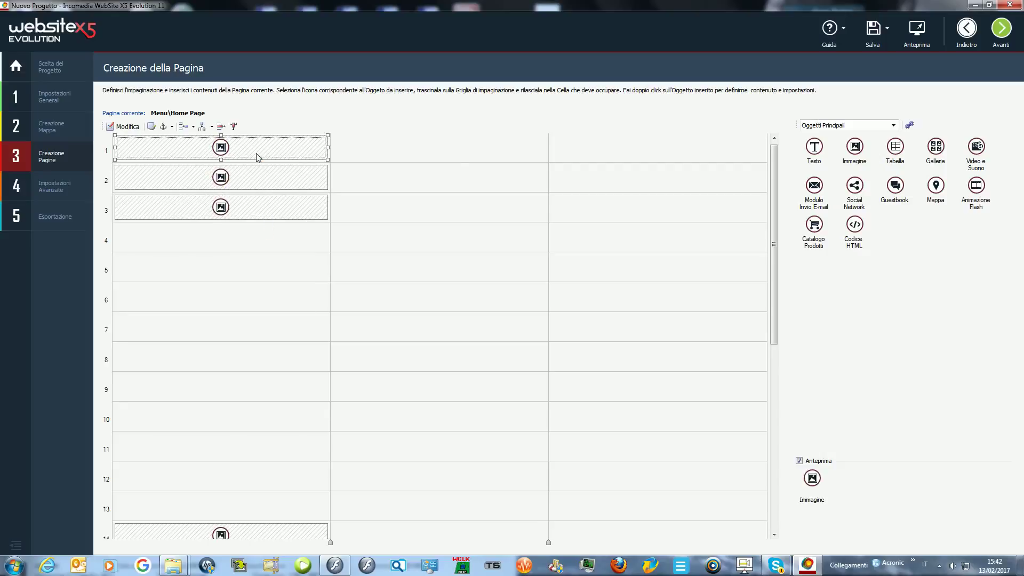
Assign the yellow rose and cupid photo from the online library to the image object in row 1.
double_click(230, 145)
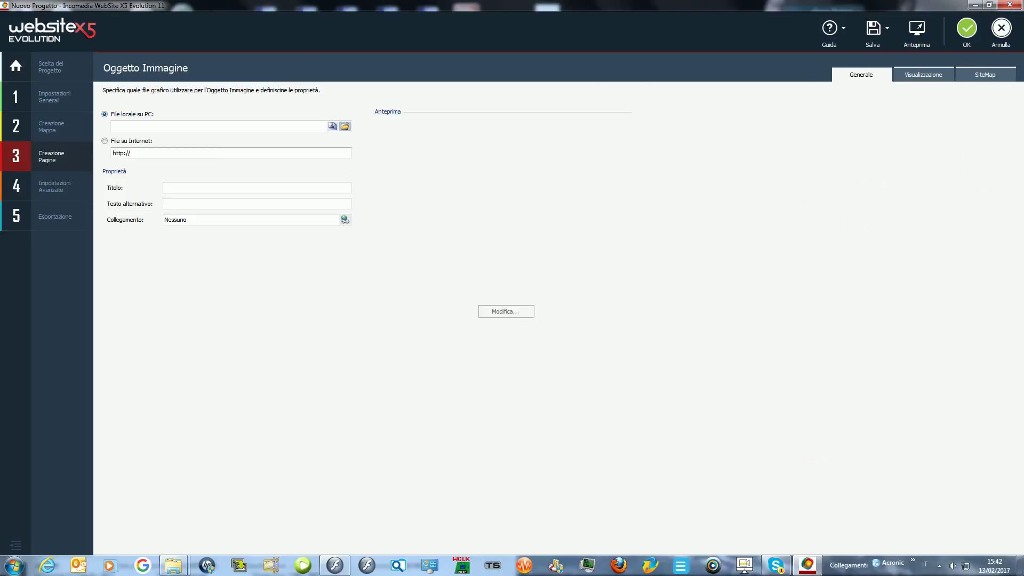
left_click(333, 127)
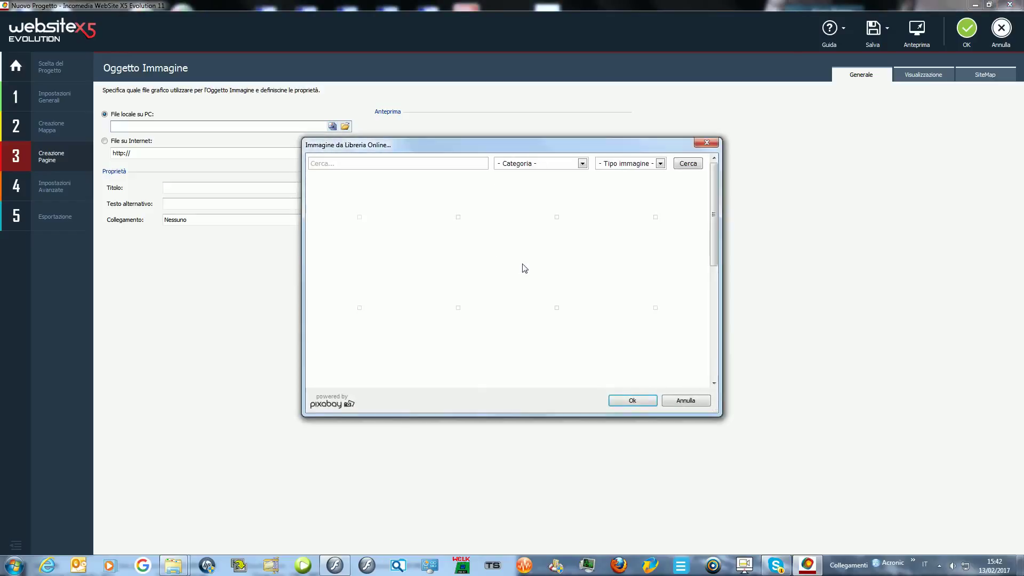
left_click(457, 208)
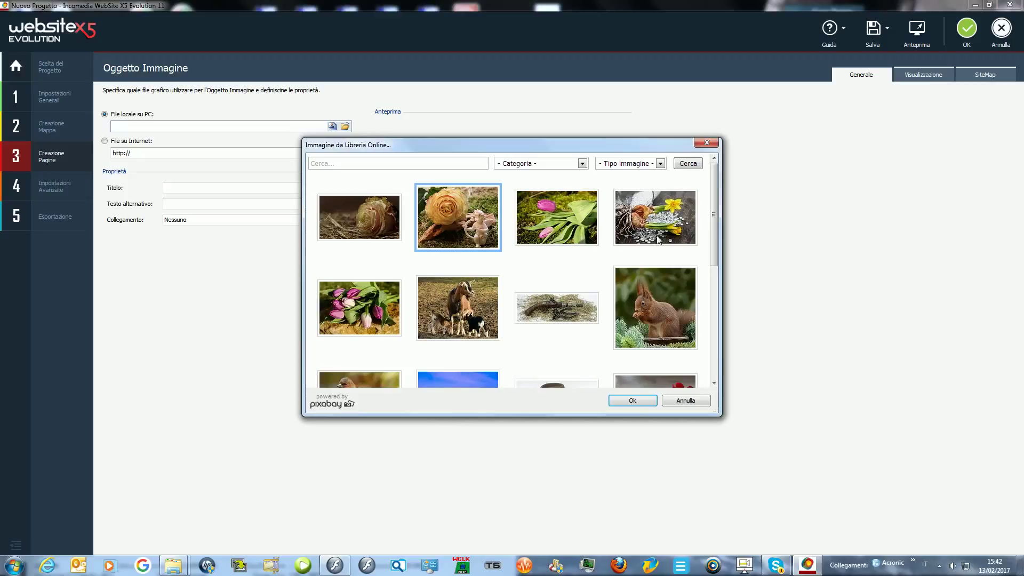
left_click(633, 401)
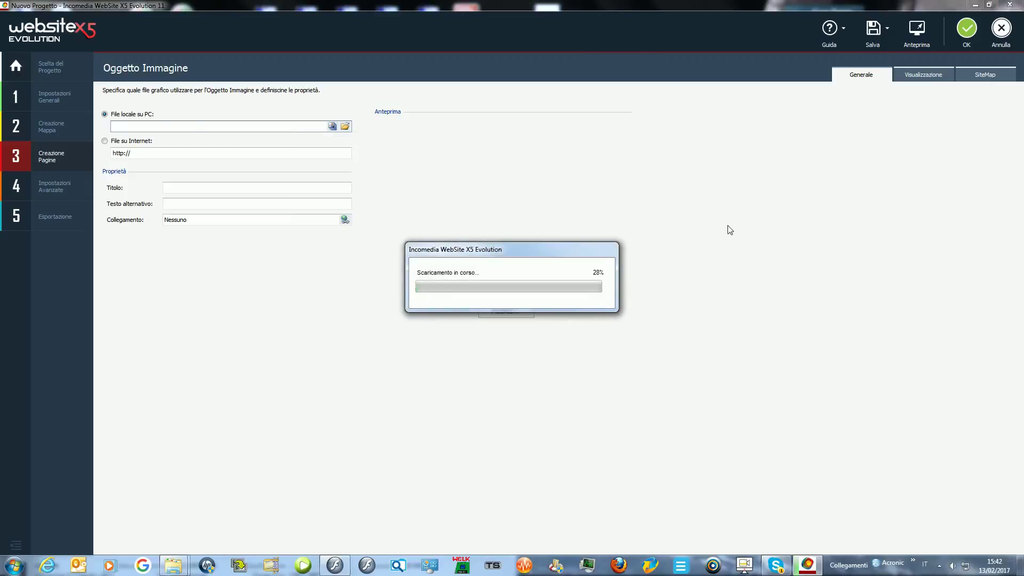
Add the first ornate red-and-gold frame of row 36 to the rose image and accept the image object's settings.
left_click(507, 311)
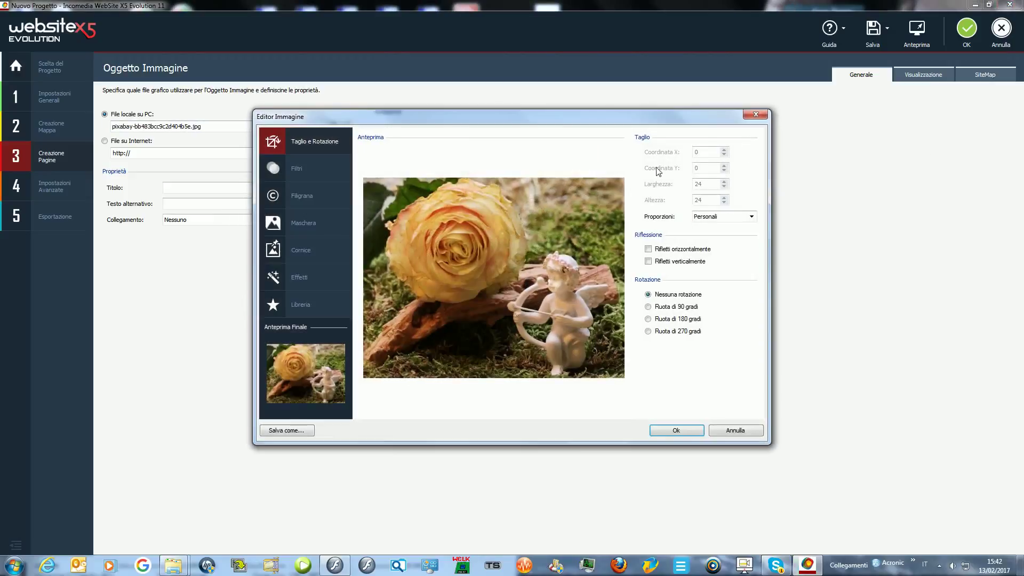
left_click(302, 255)
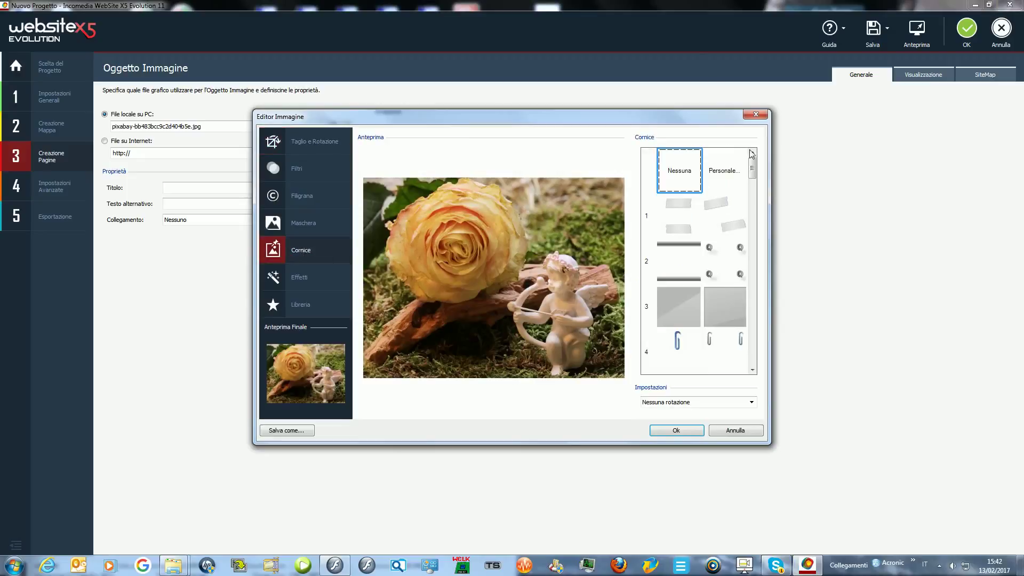
left_click_drag(754, 171, 759, 338)
left_click(687, 160)
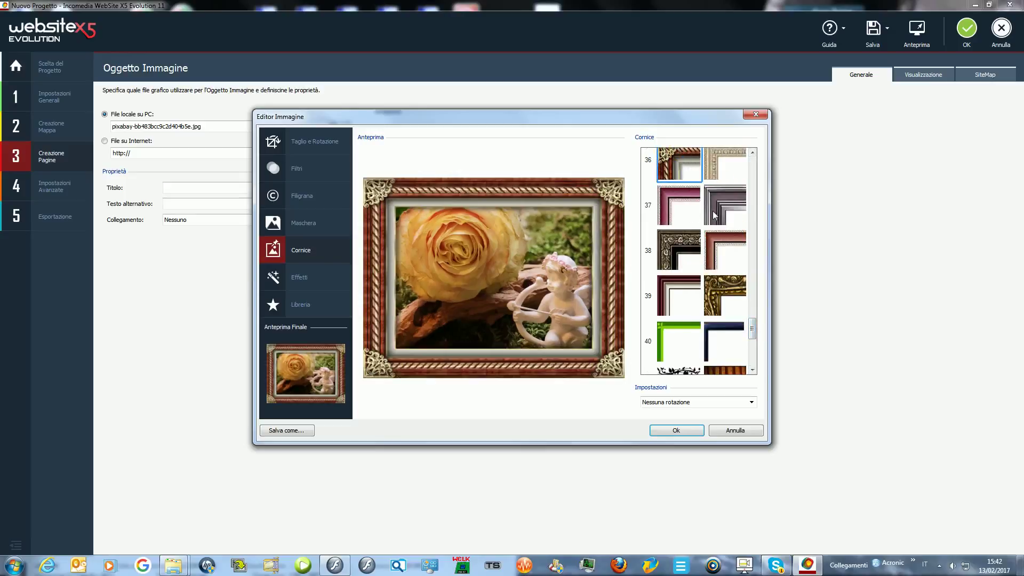
left_click(685, 430)
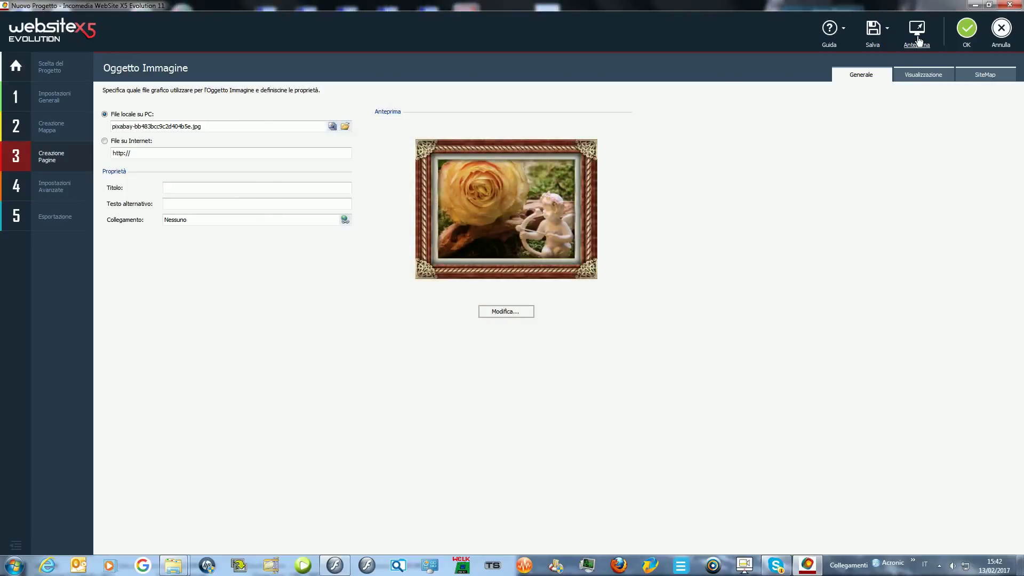
left_click(968, 29)
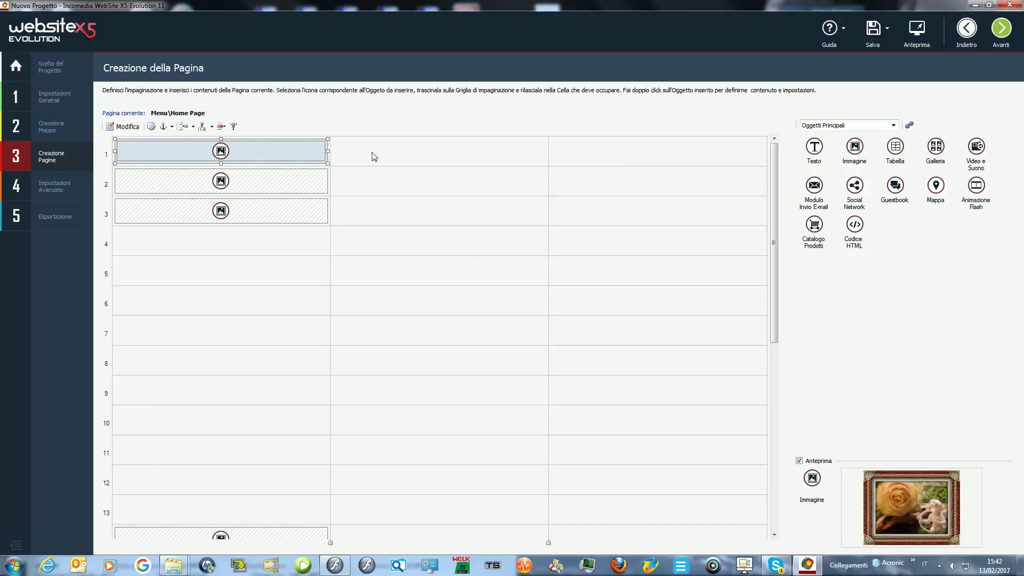
Move the framed image to the second column of row 1 and paste copies into that column's rows 2 to 12.
left_click_drag(213, 152, 399, 161)
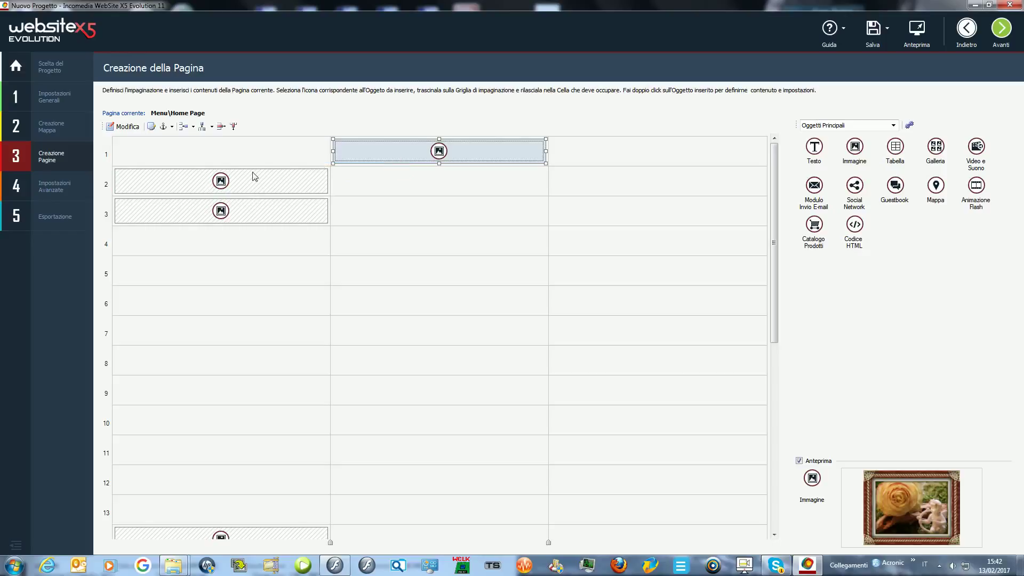
right_click(442, 150)
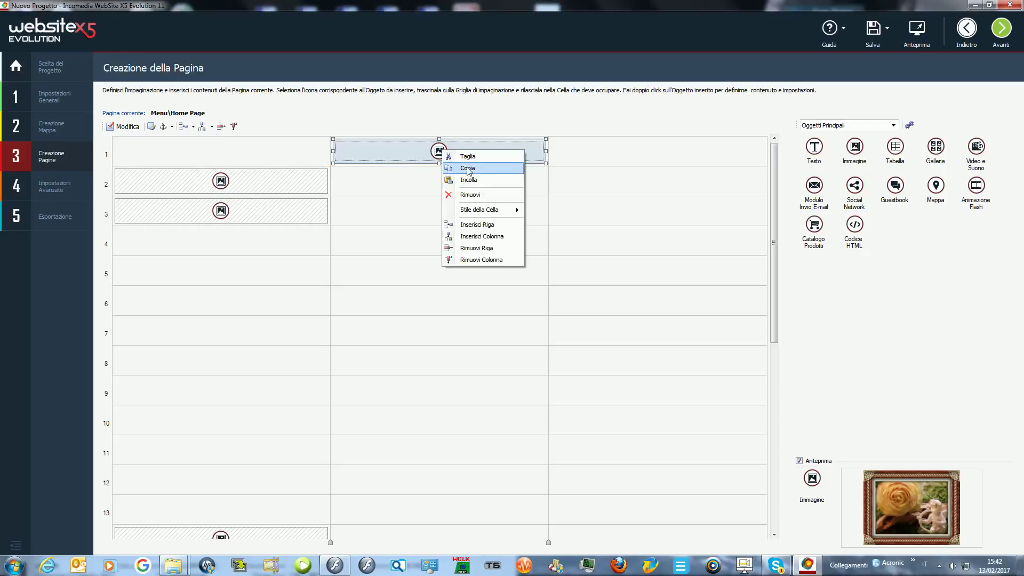
left_click(469, 167)
left_click(443, 175)
right_click(445, 177)
left_click(471, 206)
left_click(455, 209)
right_click(455, 209)
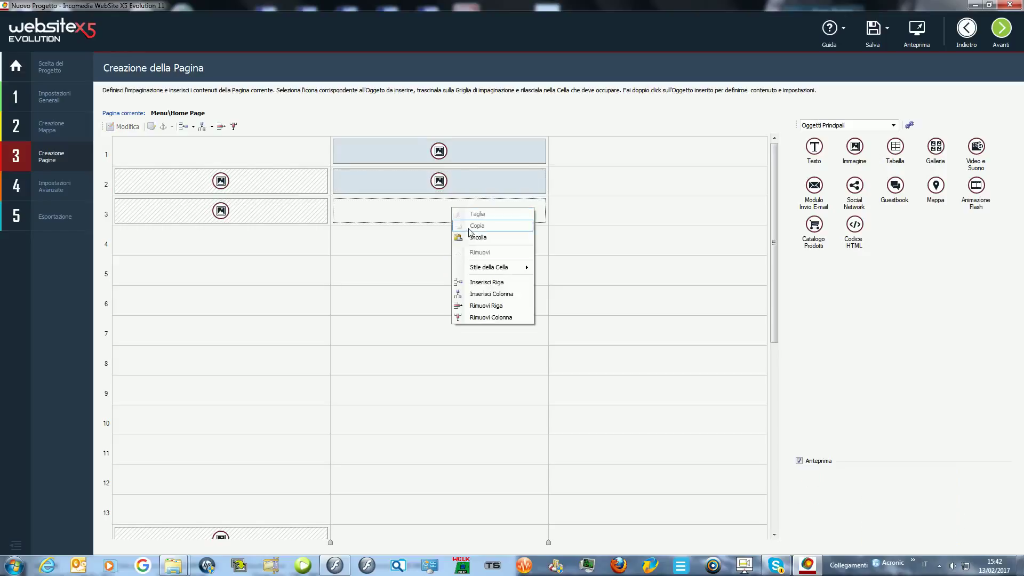
left_click(470, 235)
right_click(446, 243)
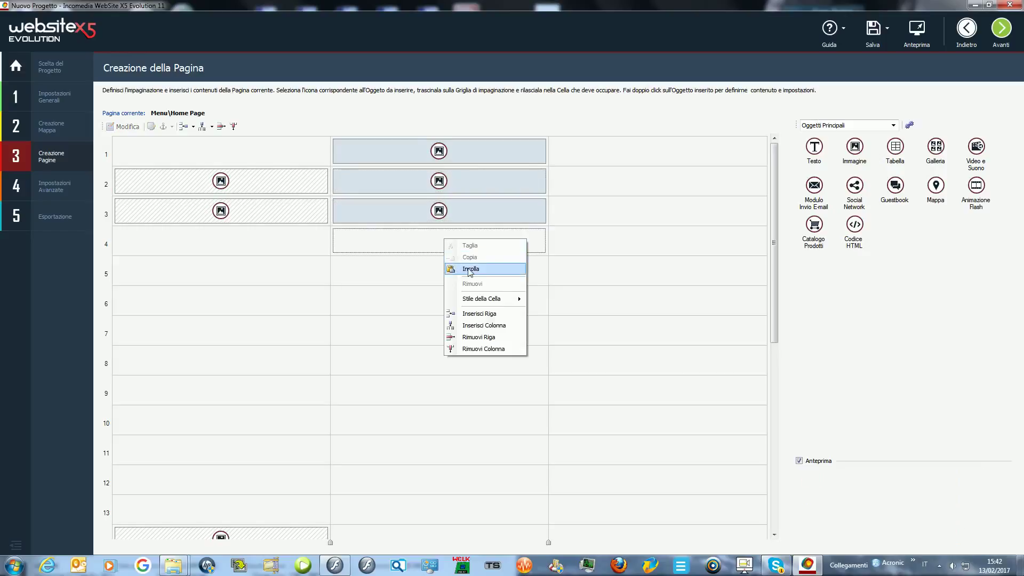
left_click(469, 268)
left_click(453, 274)
right_click(455, 273)
left_click(469, 303)
left_click(455, 305)
right_click(455, 305)
left_click(469, 333)
left_click(460, 336)
right_click(460, 336)
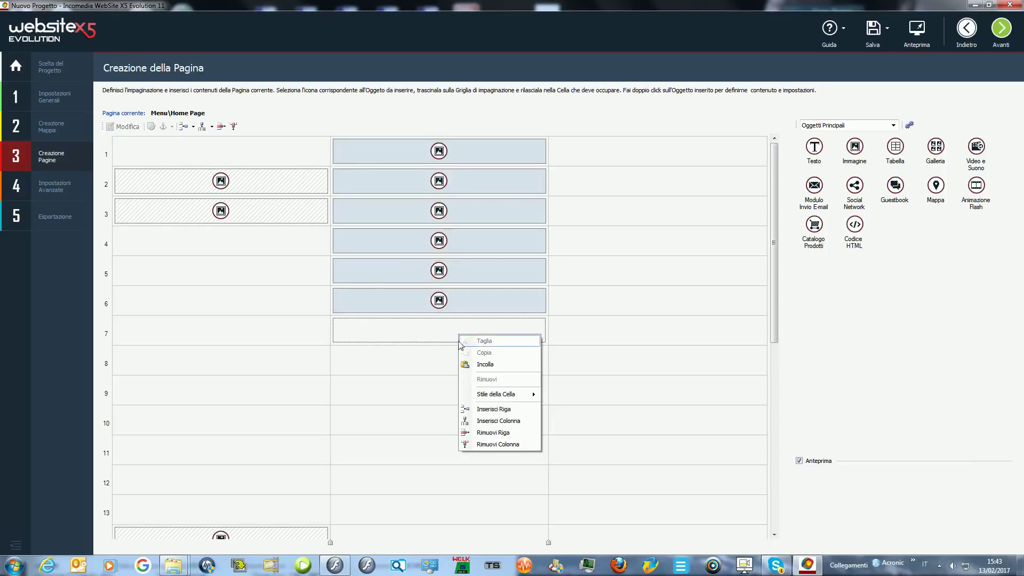
left_click(471, 360)
left_click(461, 359)
right_click(461, 360)
left_click(485, 388)
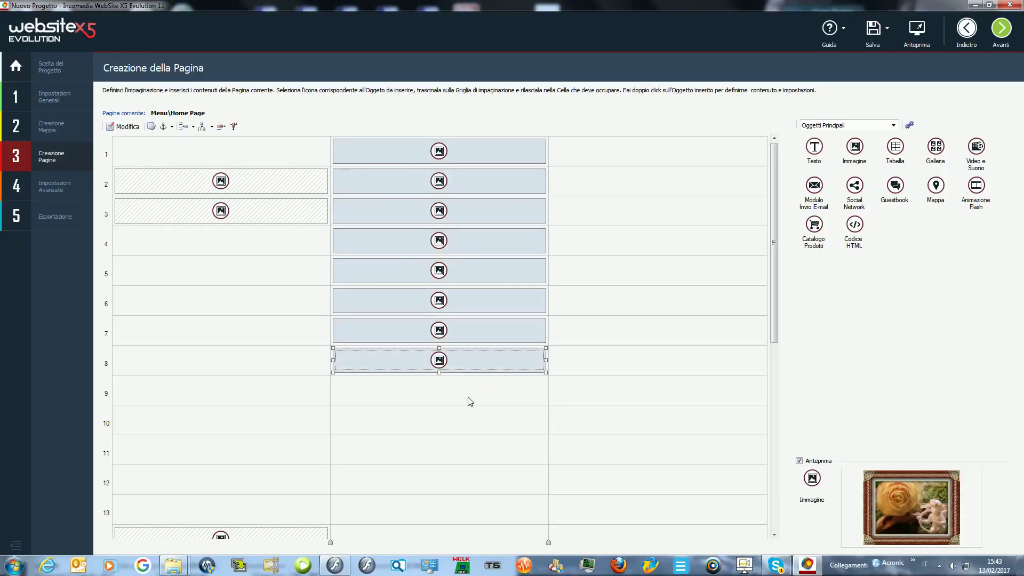
left_click(461, 394)
right_click(461, 394)
left_click(486, 422)
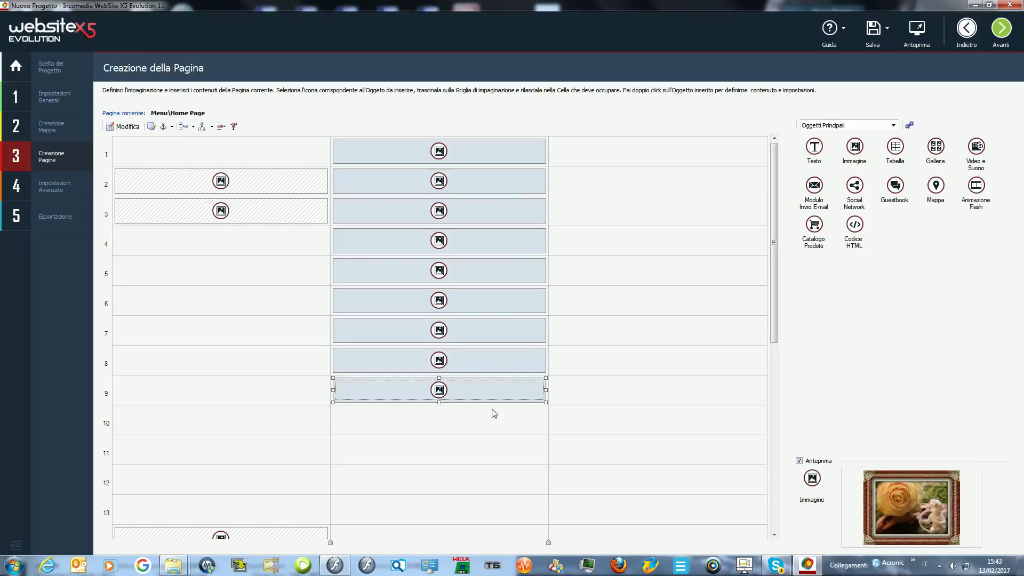
left_click(455, 422)
right_click(455, 421)
left_click(479, 451)
left_click(454, 439)
right_click(455, 439)
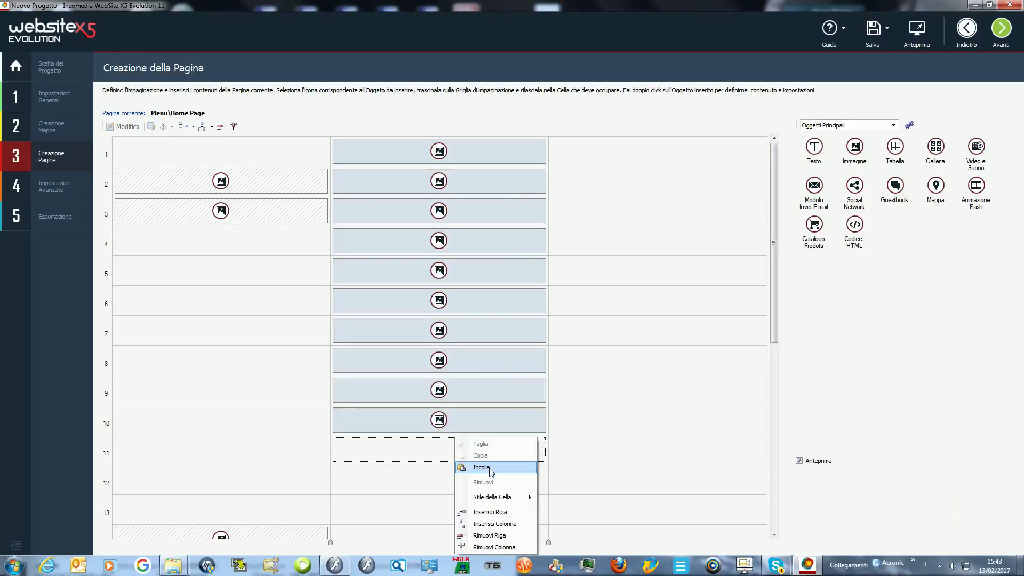
left_click(490, 467)
left_click(441, 483)
right_click(441, 483)
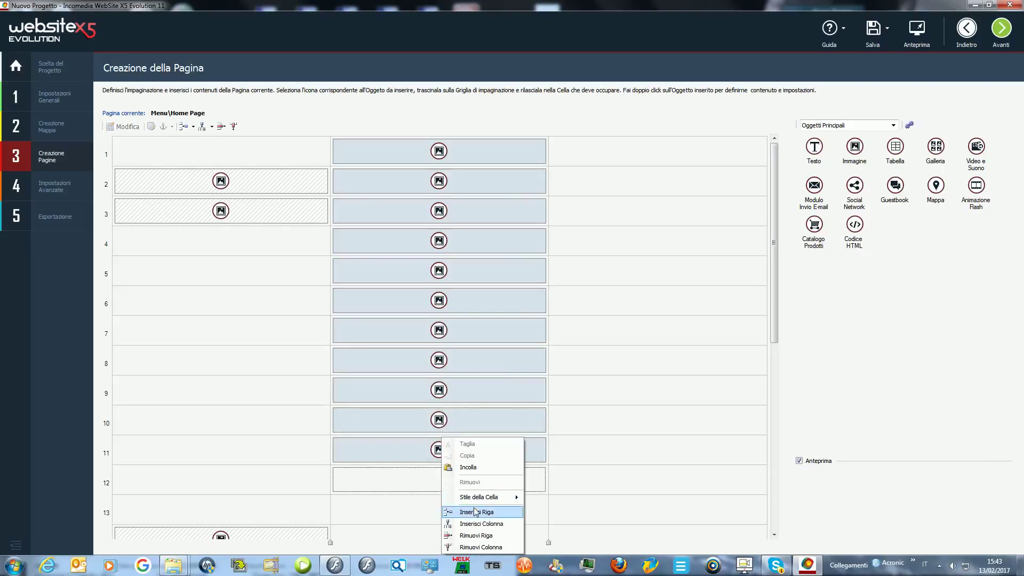
left_click(476, 473)
Paste the framed image into the second-column cells of rows 13 to 17.
scroll(561, 392, "down", 3)
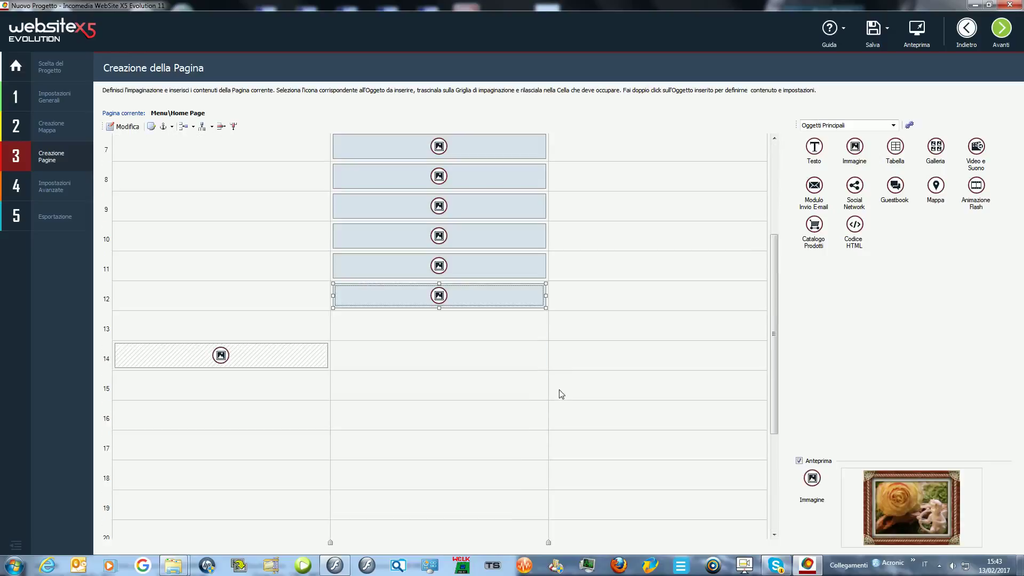
left_click(462, 336)
right_click(462, 336)
left_click(497, 366)
right_click(441, 314)
left_click(471, 346)
left_click(454, 350)
right_click(454, 350)
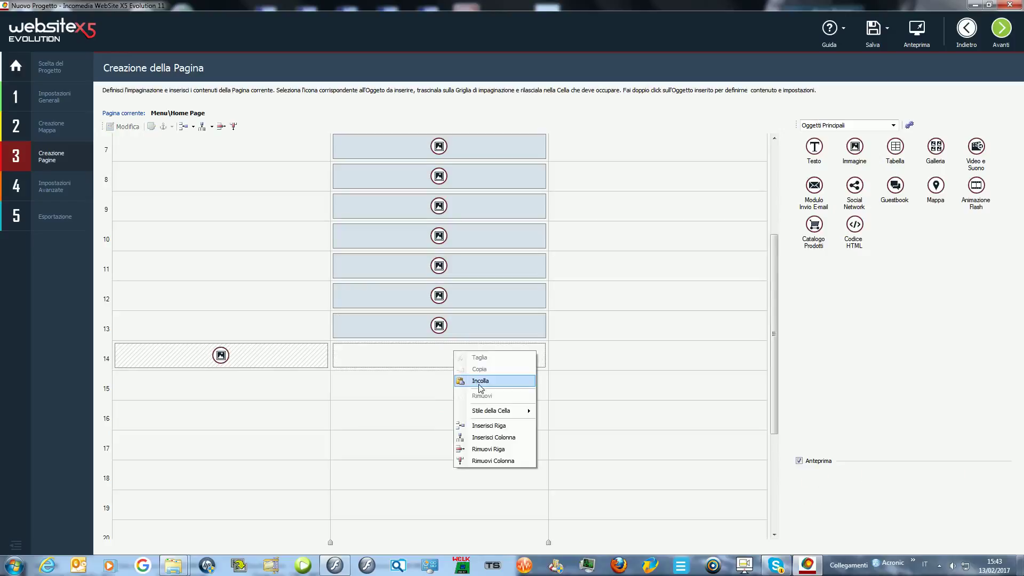
left_click(478, 380)
left_click(453, 378)
right_click(453, 378)
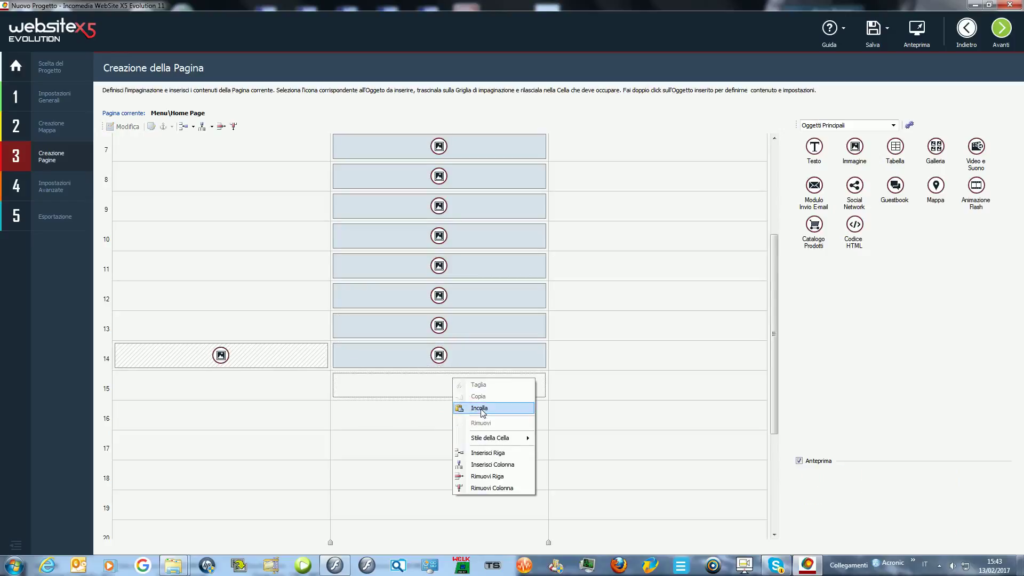
left_click(480, 409)
left_click(458, 418)
right_click(458, 417)
left_click(479, 449)
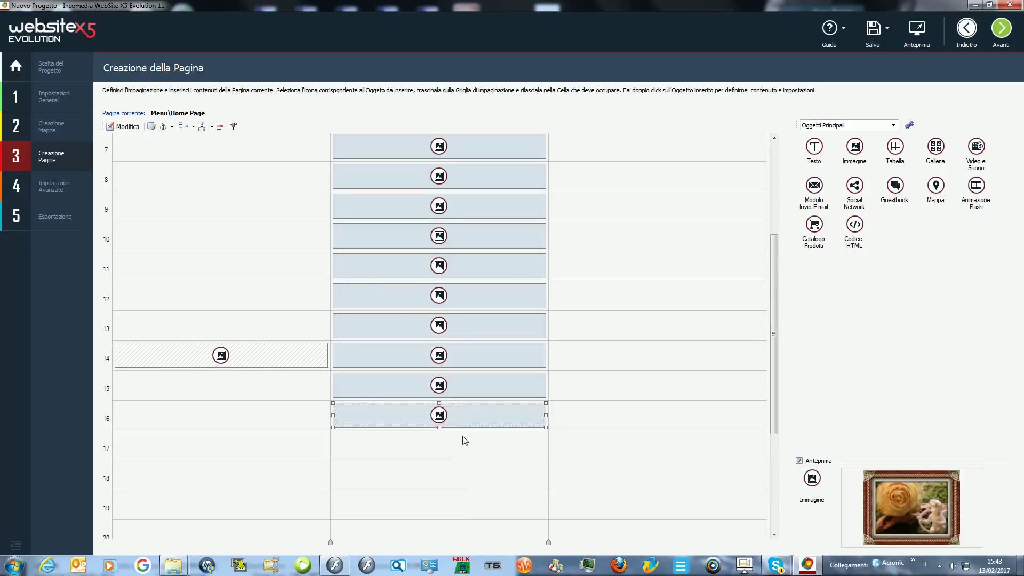
left_click(458, 447)
right_click(457, 447)
left_click(486, 472)
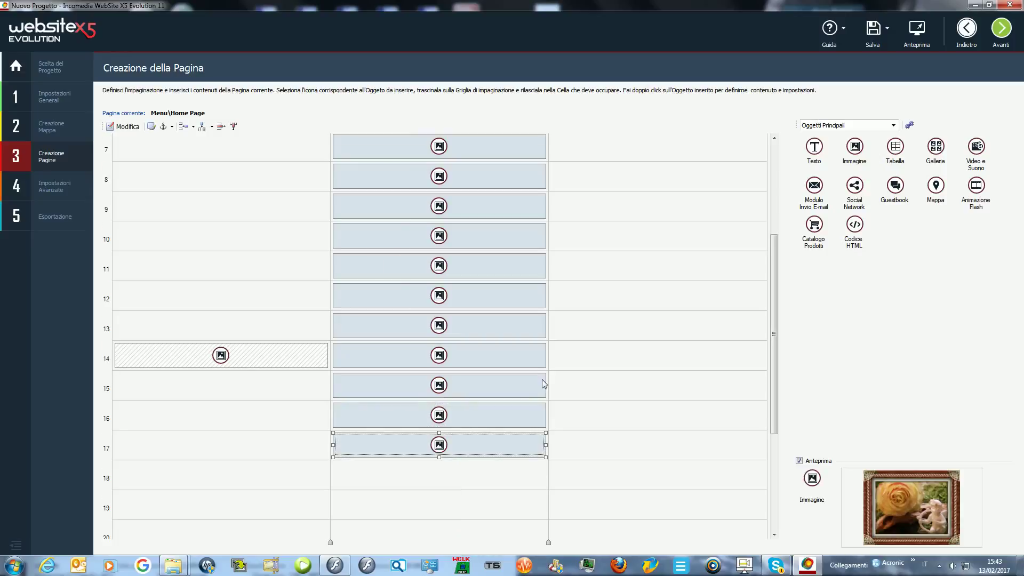
Paste the framed image into the second-column cells of rows 18 to 26.
scroll(542, 379, "down", 3)
left_click(469, 286)
right_click(468, 286)
left_click(485, 311)
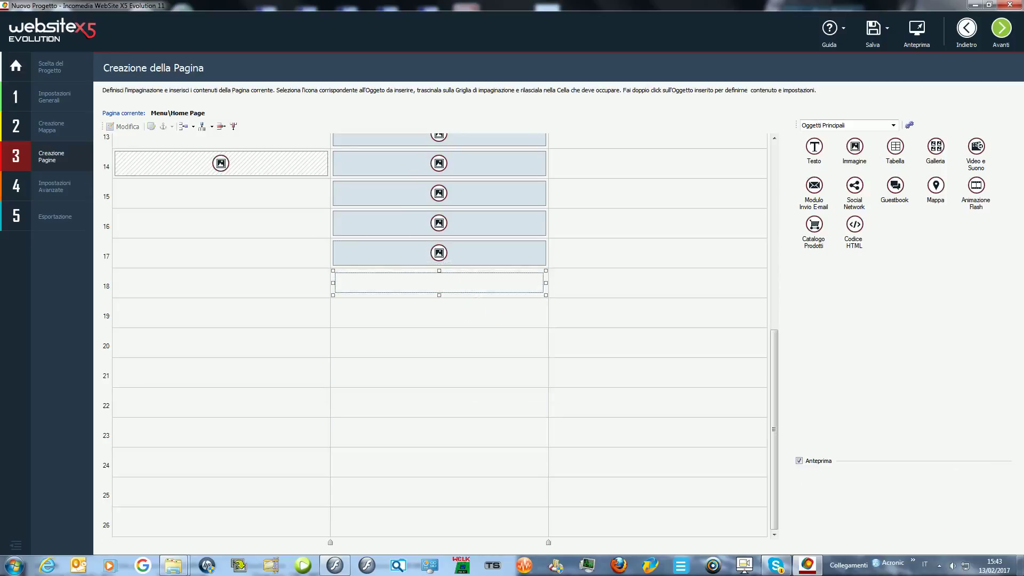
left_click(459, 313)
right_click(458, 314)
left_click(491, 342)
left_click(453, 345)
right_click(453, 345)
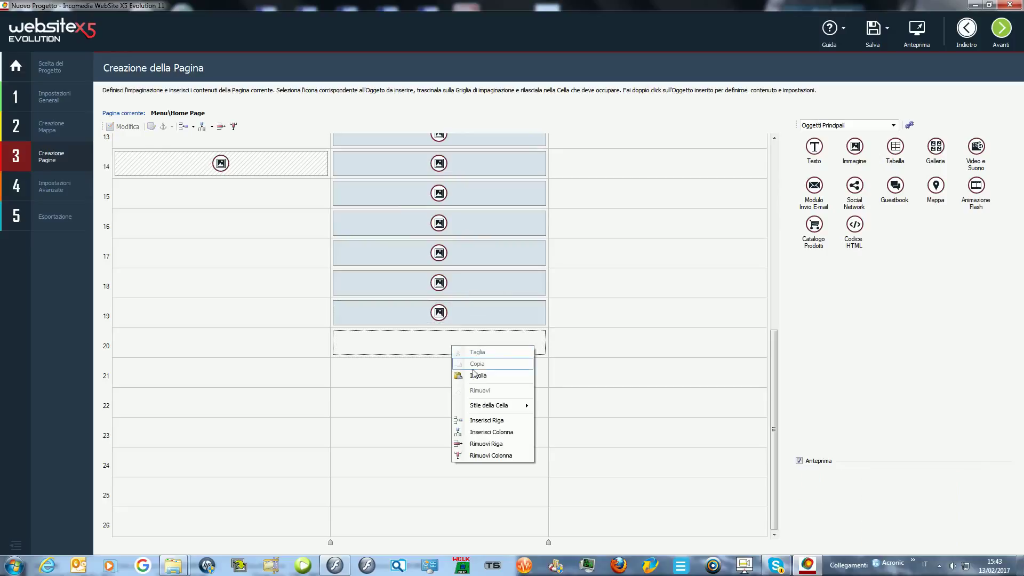
left_click(484, 373)
left_click(454, 380)
right_click(455, 380)
left_click(479, 409)
left_click(454, 404)
right_click(454, 404)
left_click(480, 433)
left_click(458, 436)
right_click(459, 435)
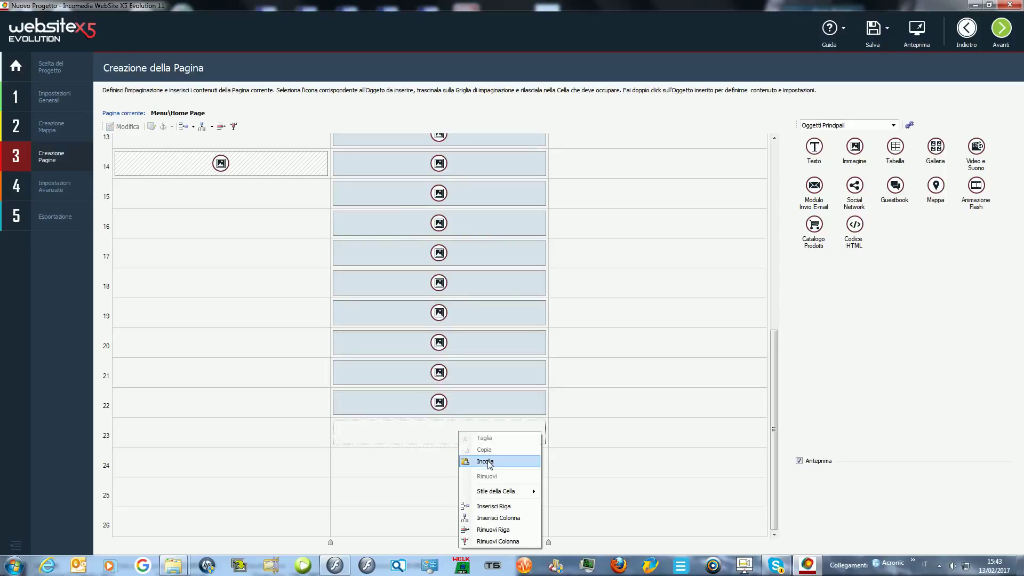
left_click(465, 461)
left_click(457, 461)
right_click(457, 460)
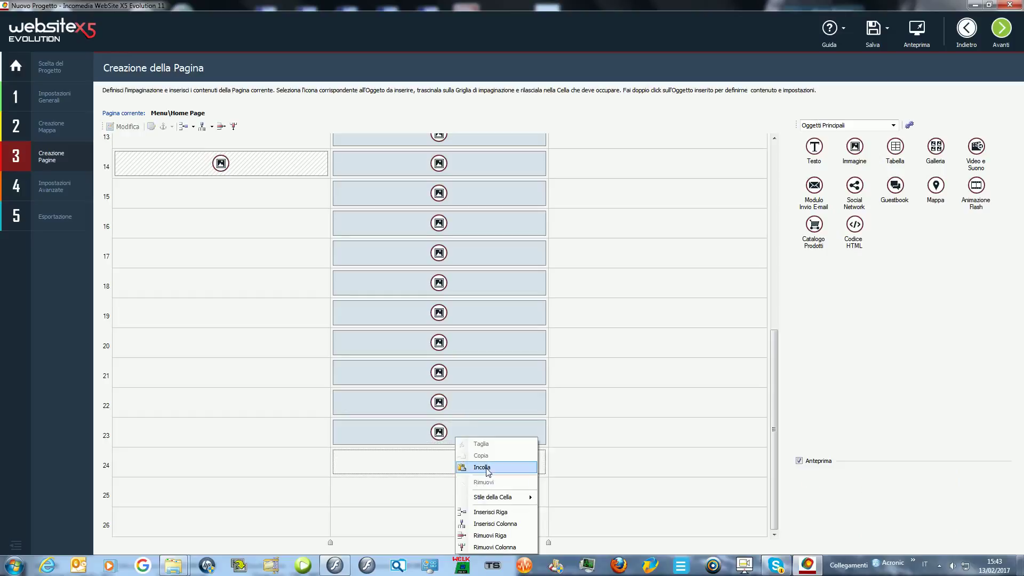
left_click(480, 467)
left_click(440, 491)
right_click(440, 491)
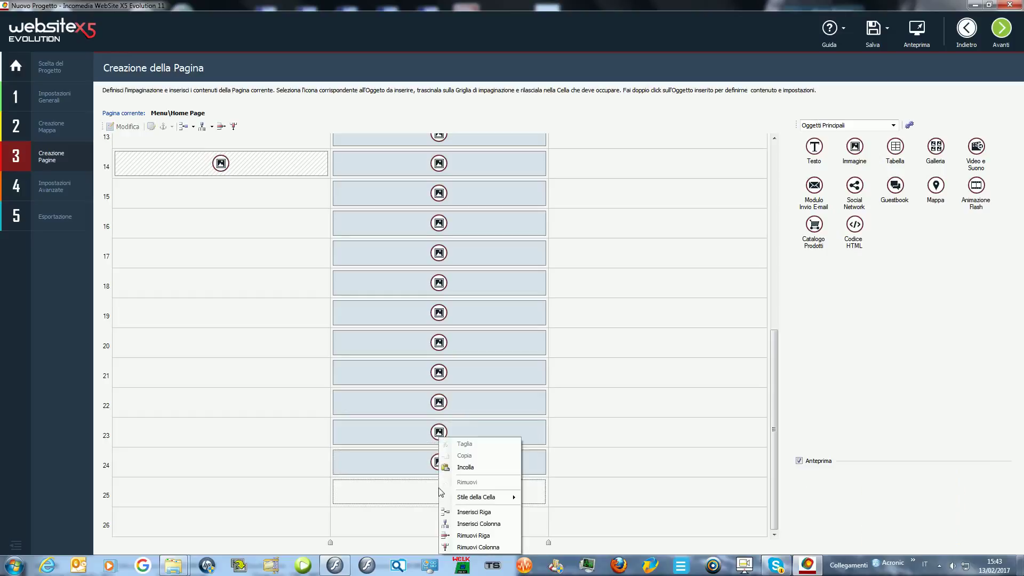
left_click(465, 467)
left_click(447, 519)
right_click(447, 519)
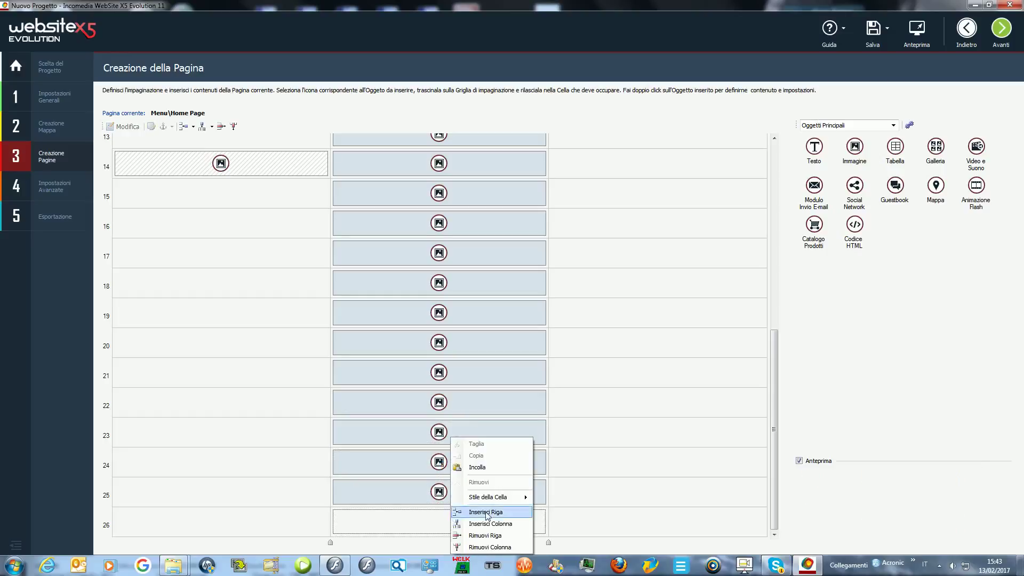
left_click(479, 479)
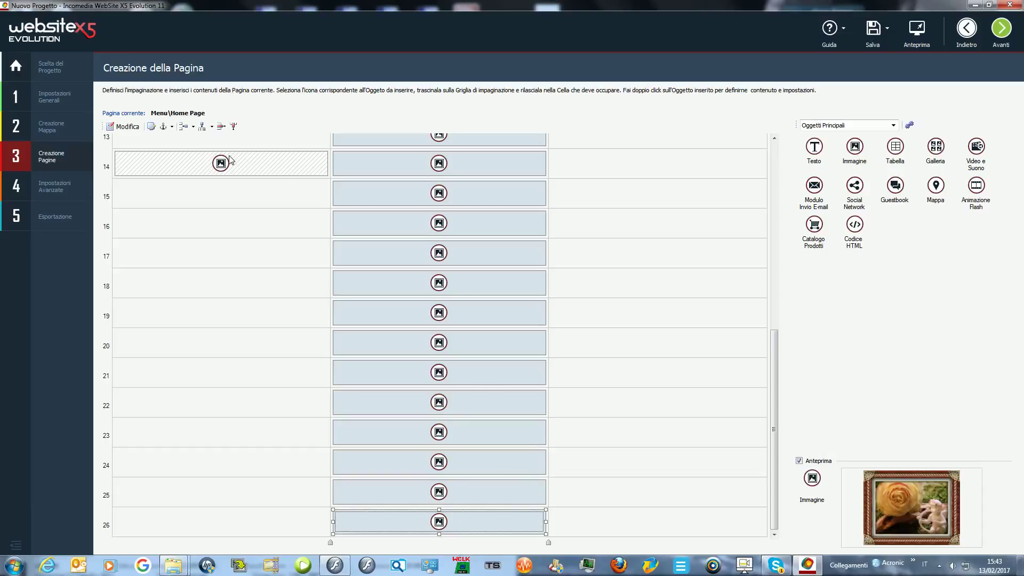
Delete the leftover image objects from the first-column cells of rows 14, 2 and 3.
right_click(237, 166)
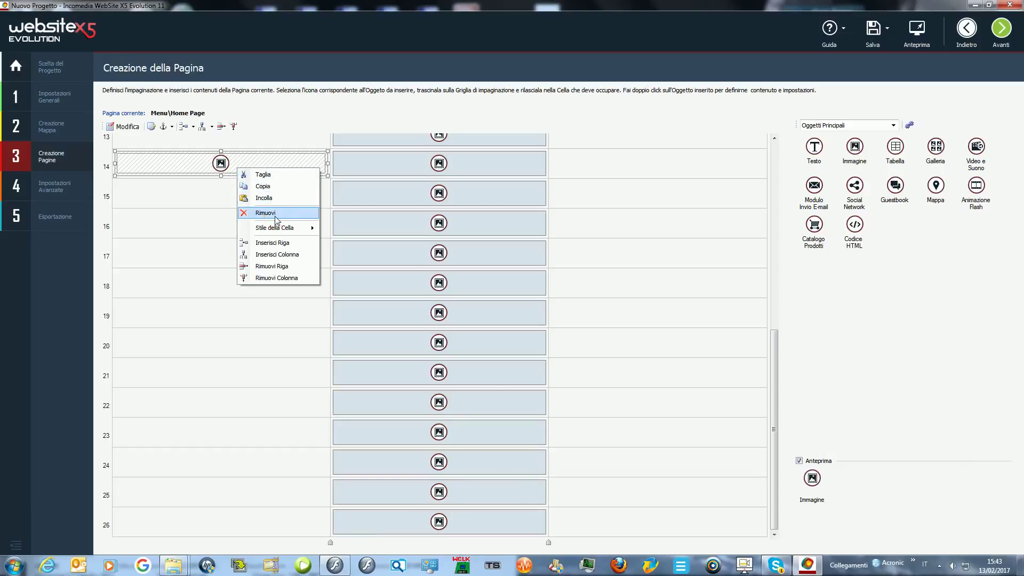
left_click(275, 214)
left_click(546, 318)
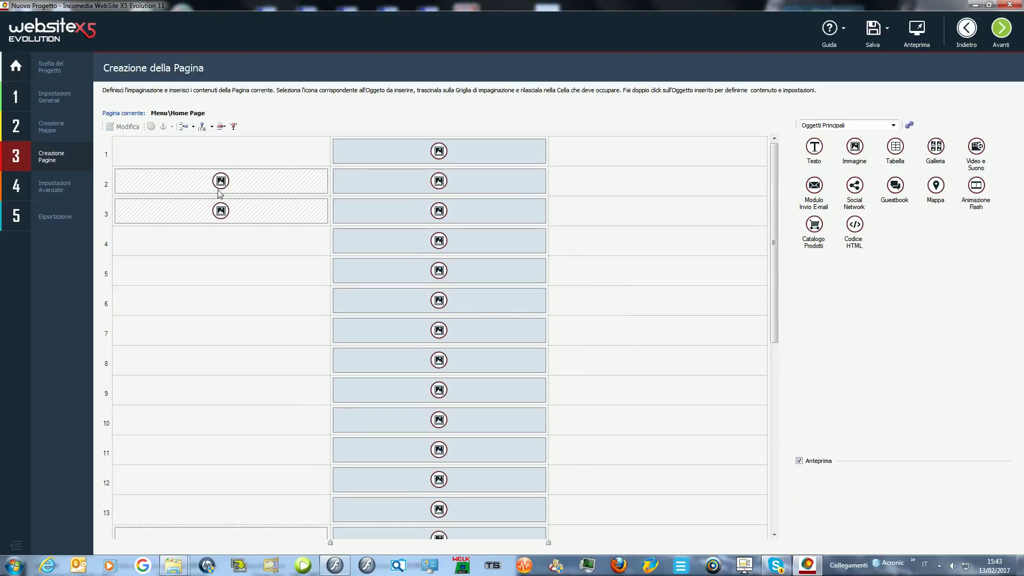
right_click(219, 181)
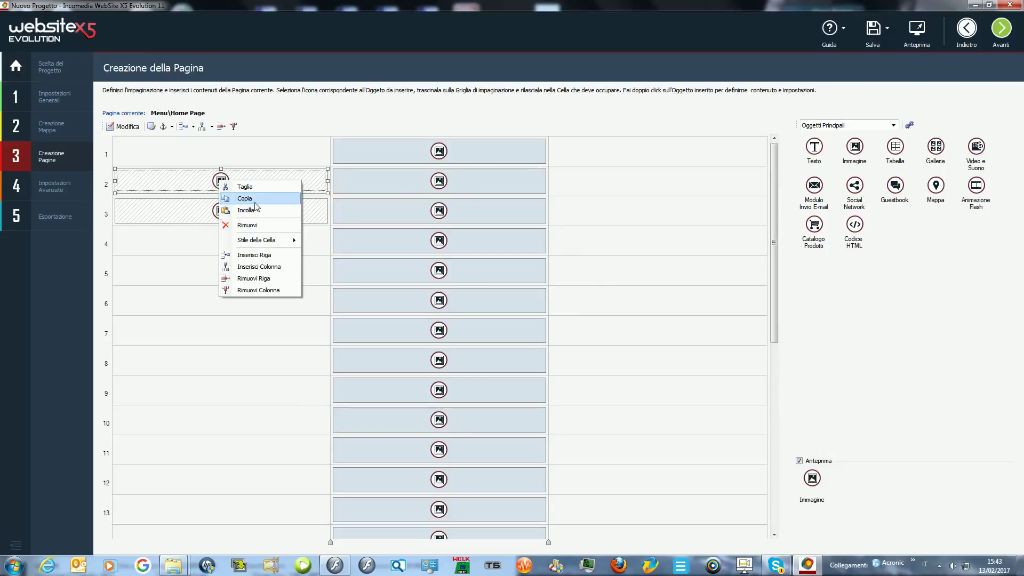
left_click(267, 225)
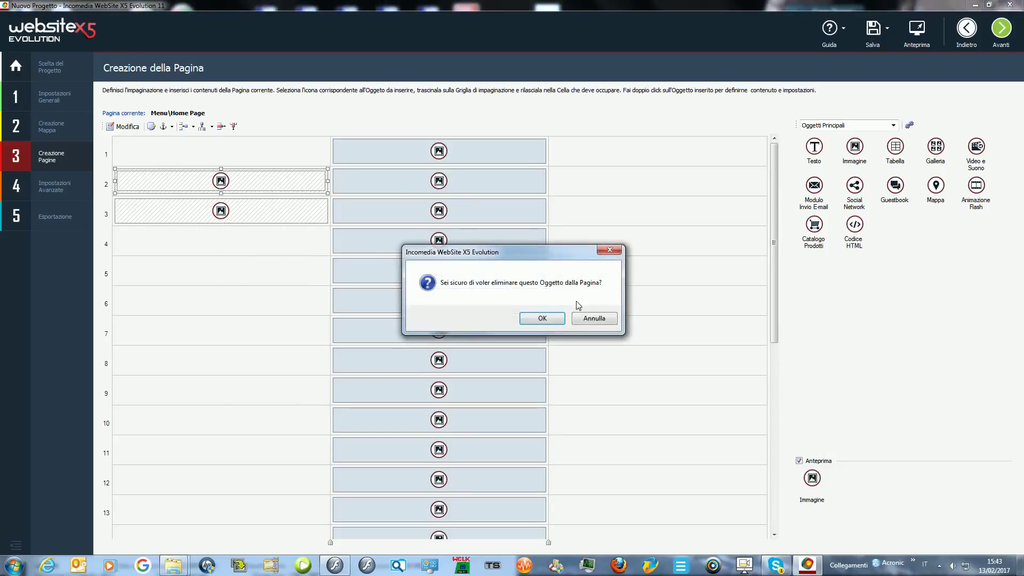
left_click(541, 318)
right_click(252, 210)
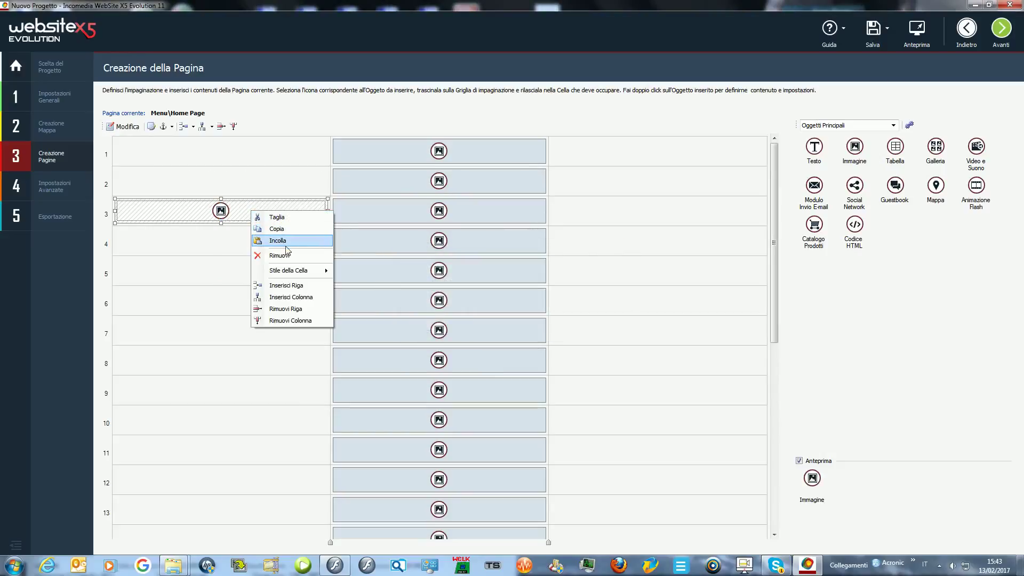
left_click(279, 255)
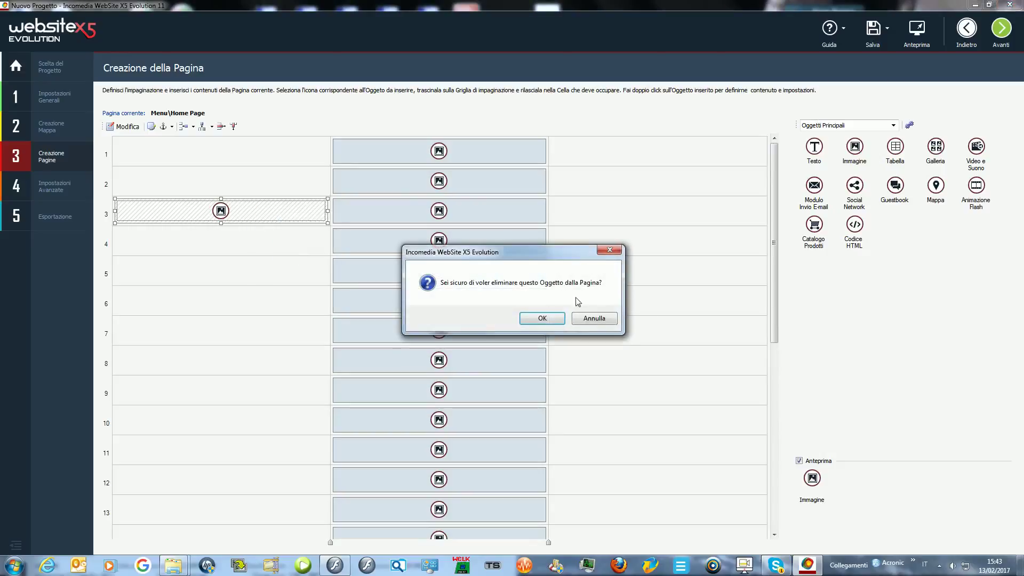
left_click(552, 321)
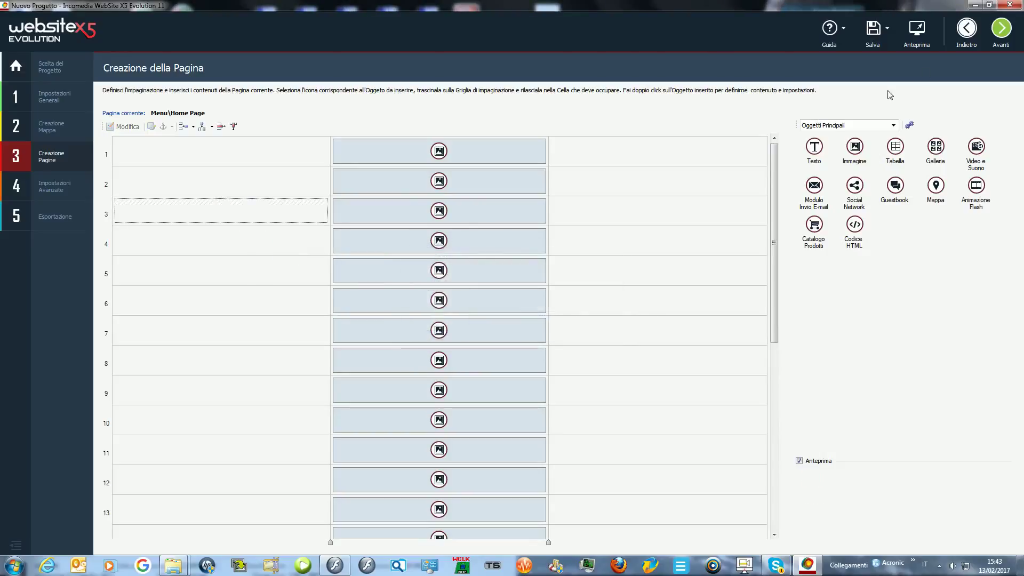
Preview the site, visit Pagina 1, Pagina 2, Pagina 3 and the Home Page, and close the preview.
left_click(924, 33)
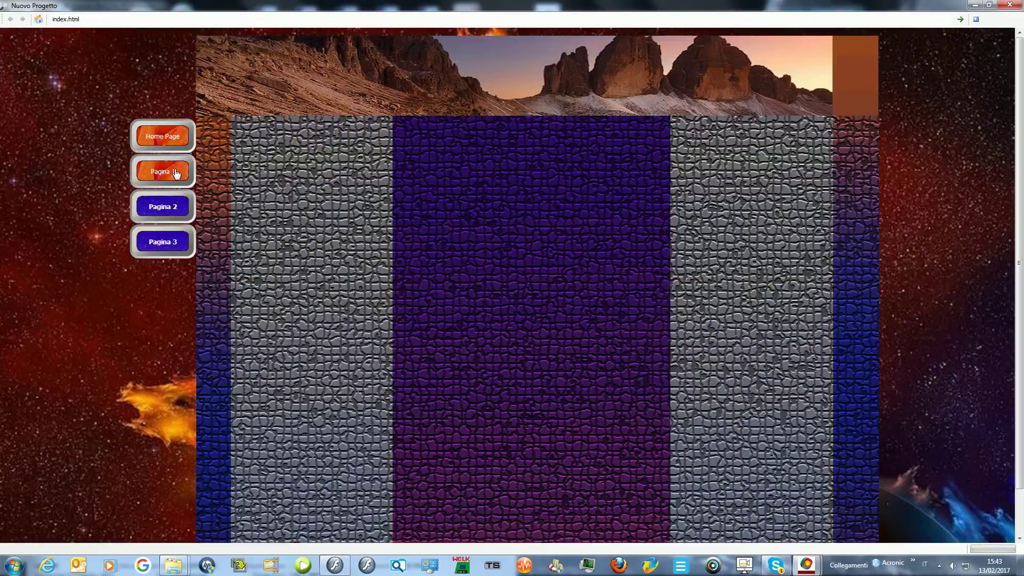
left_click(177, 168)
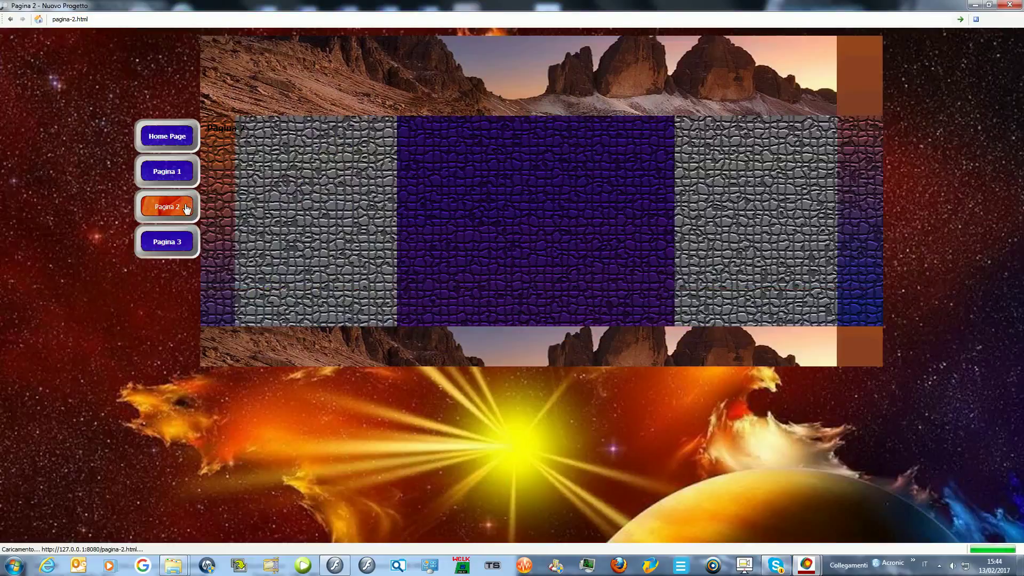
left_click(186, 243)
left_click(183, 139)
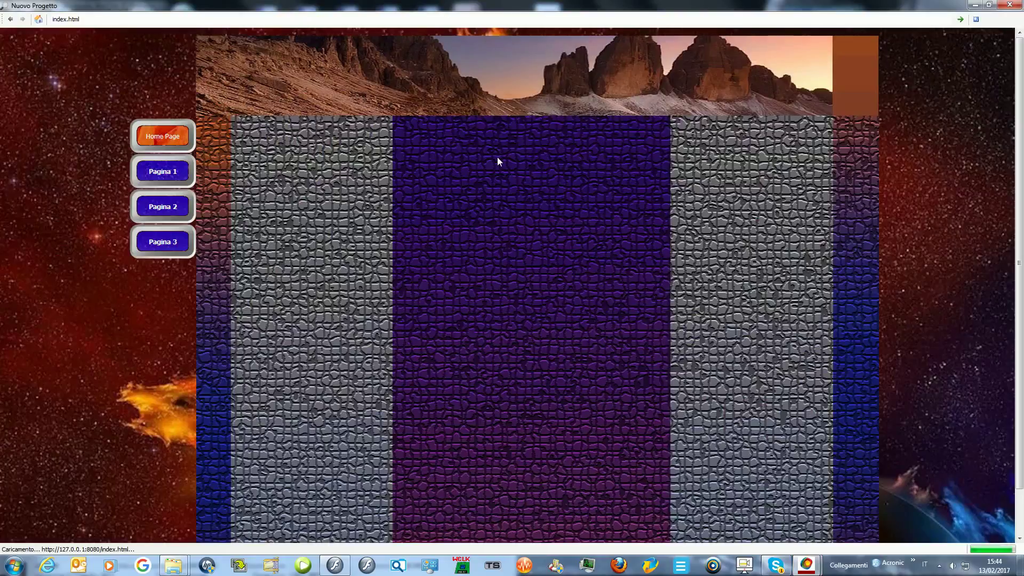
scroll(497, 157, "down", 1)
scroll(504, 158, "up", 1)
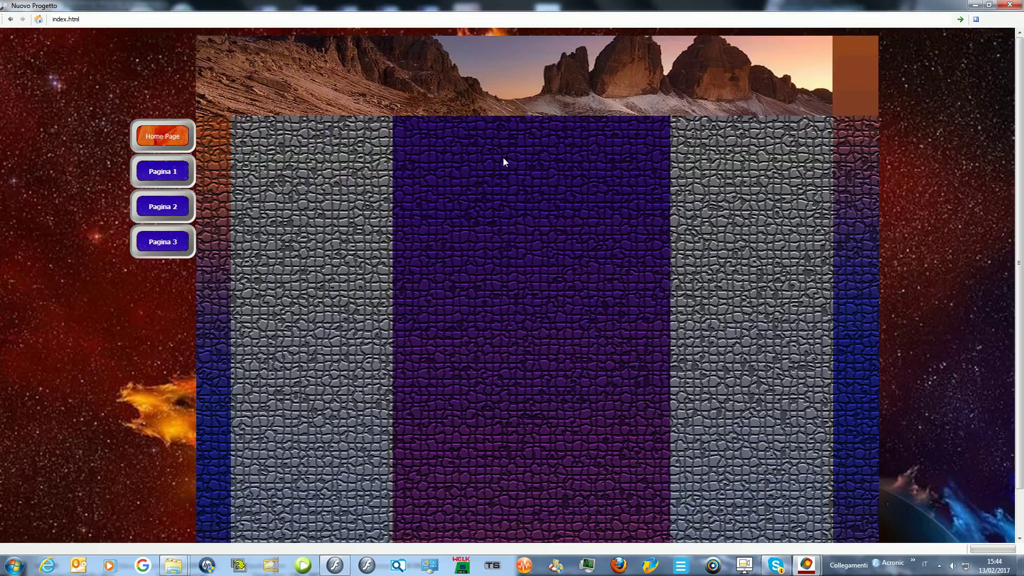
left_click(1010, 5)
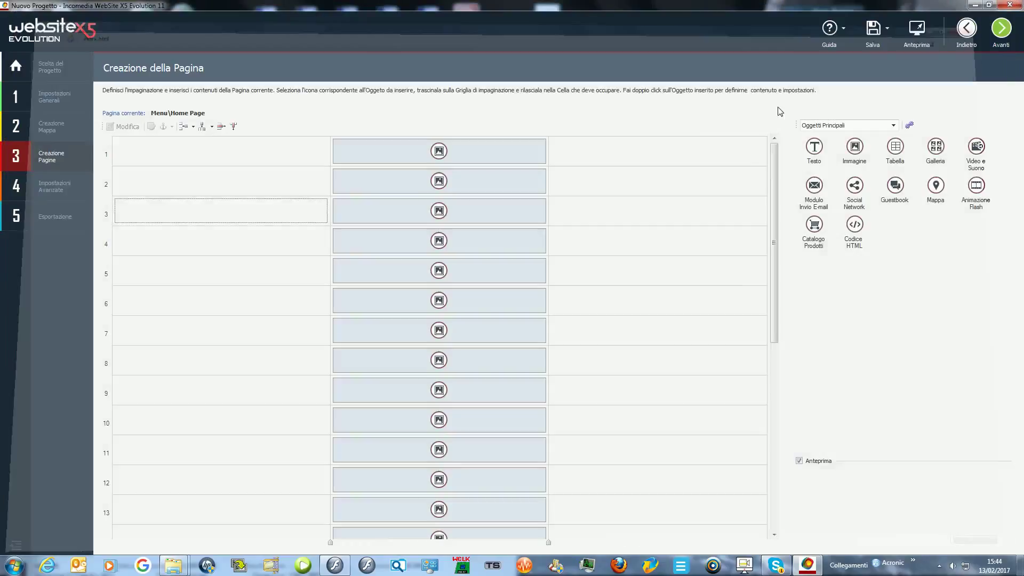
Check the images in the second-column cells of rows 1 and 2 and preview the Home Page again.
left_click(442, 151)
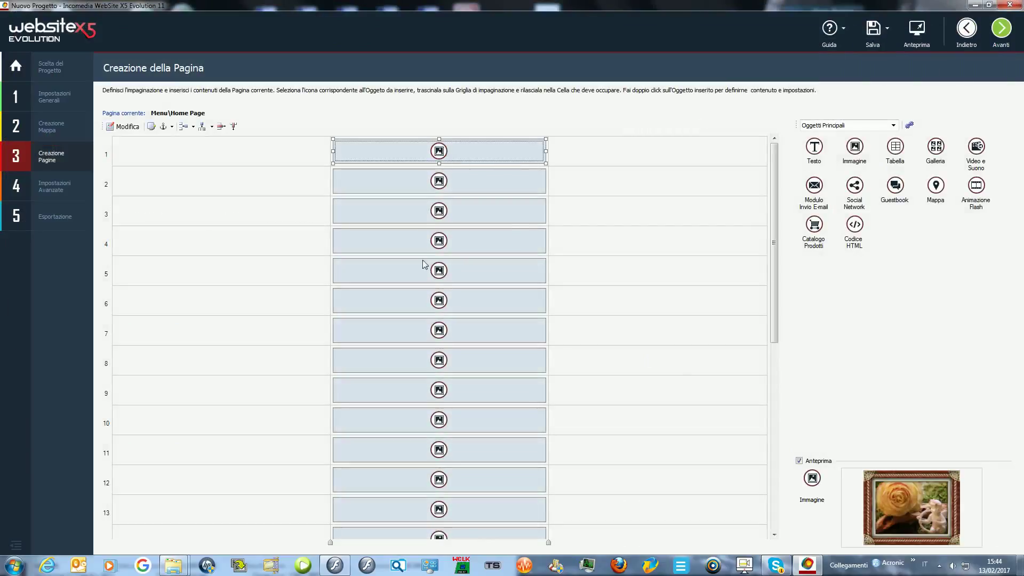
left_click(440, 181)
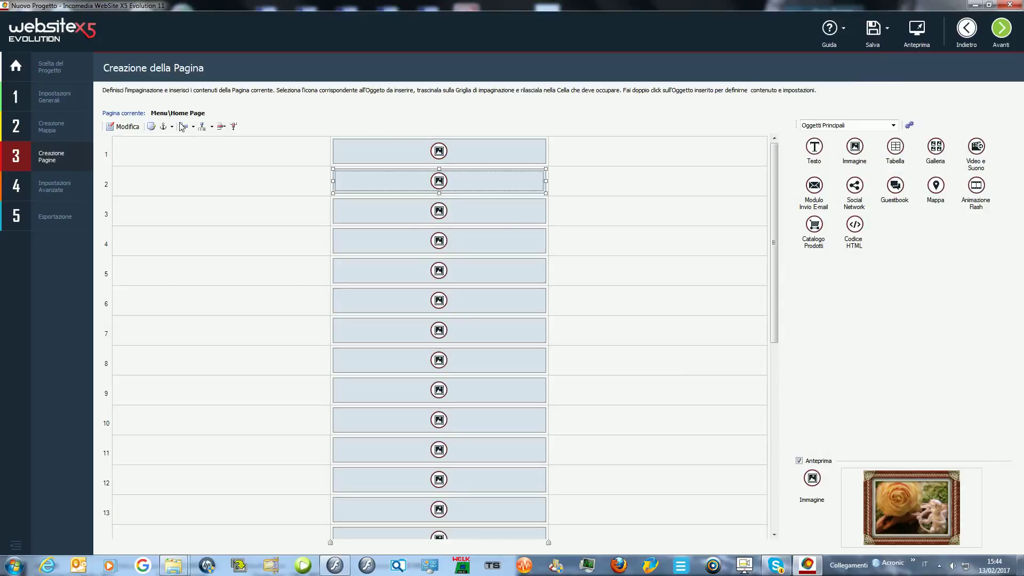
left_click(928, 31)
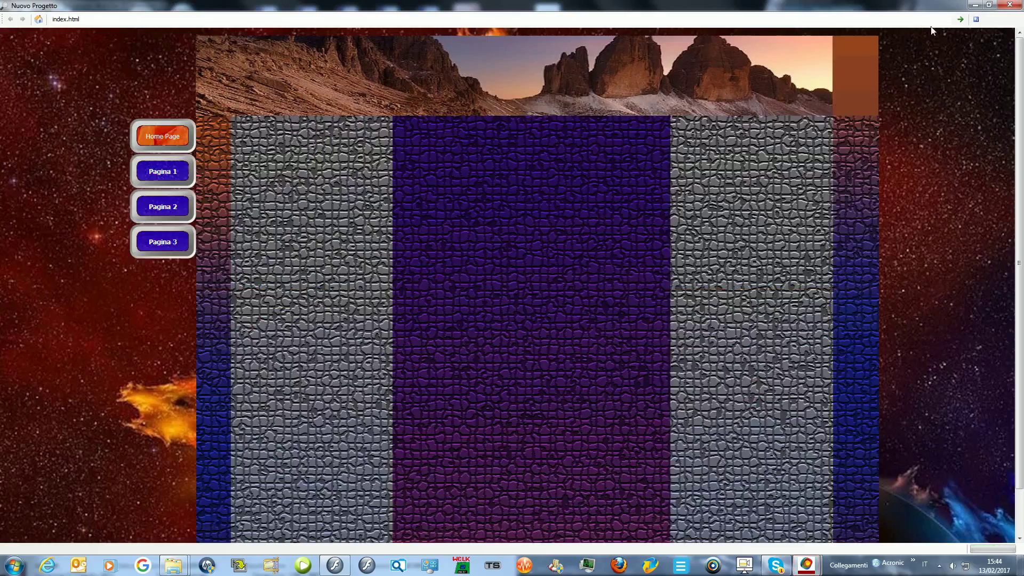
left_click(1011, 5)
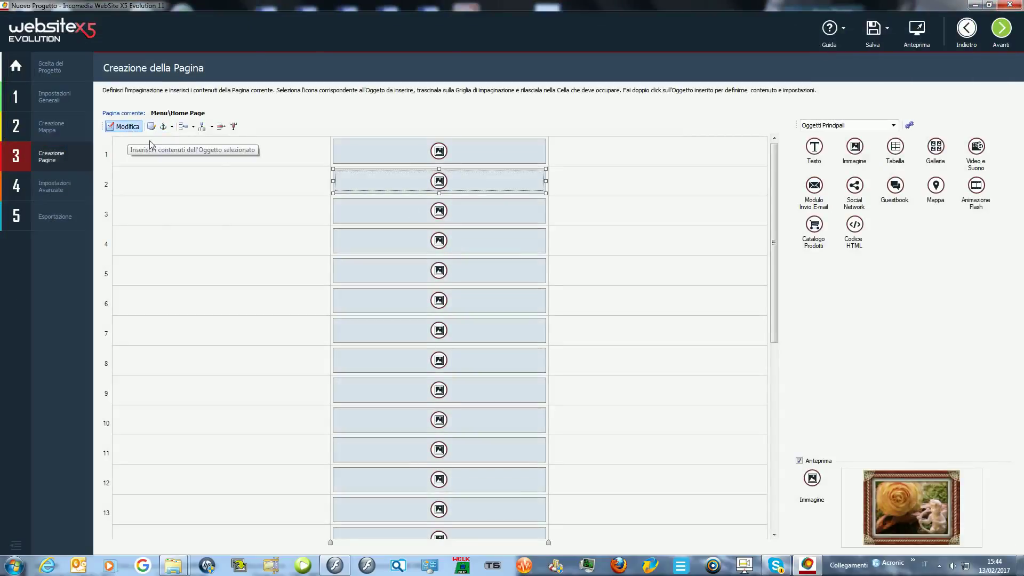
Copy the framed image from row 1 and paste it into the third and first columns of the same row.
left_click_drag(776, 210, 764, 125)
right_click(457, 148)
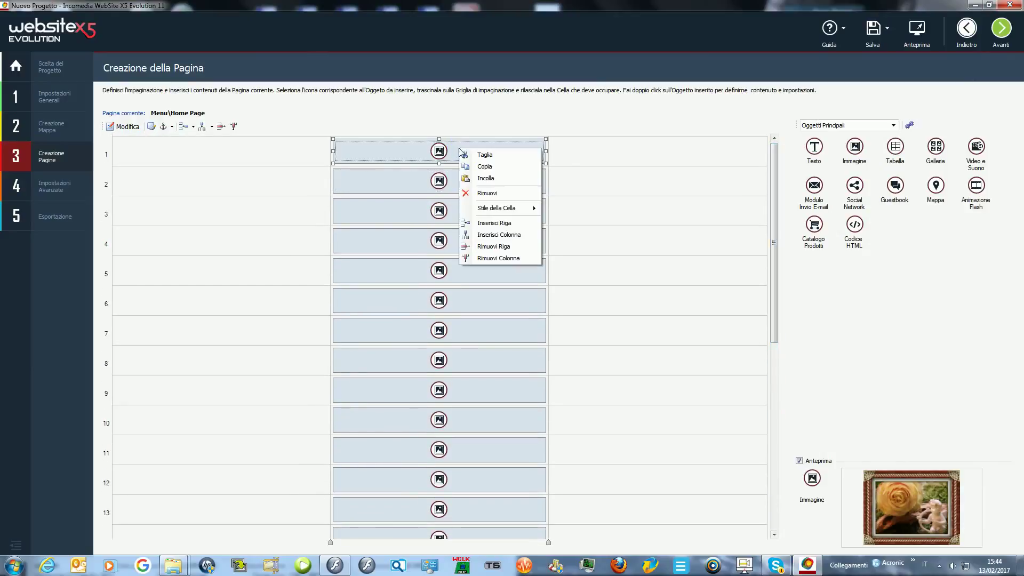
left_click(490, 167)
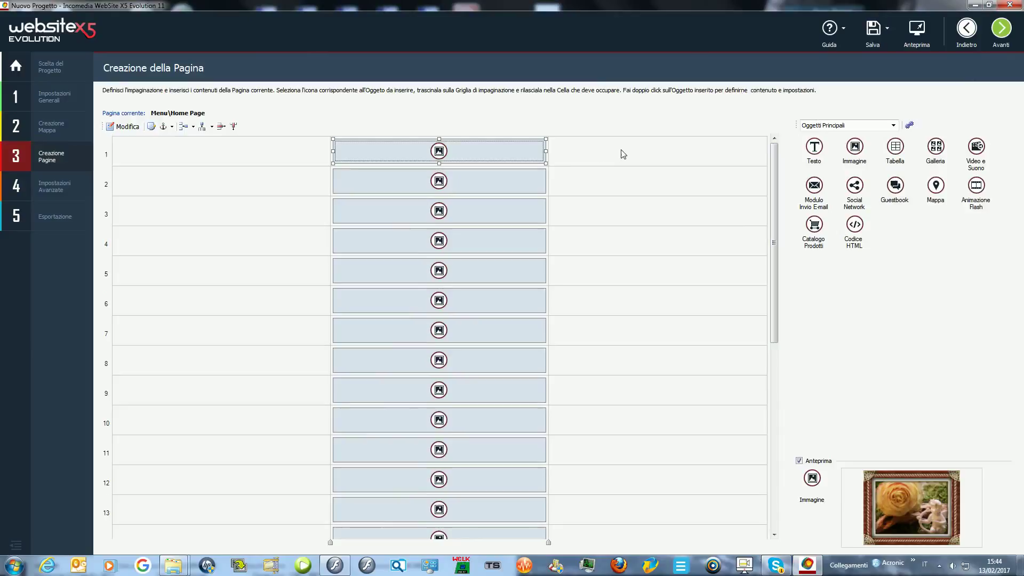
left_click(623, 152)
right_click(625, 149)
left_click(655, 178)
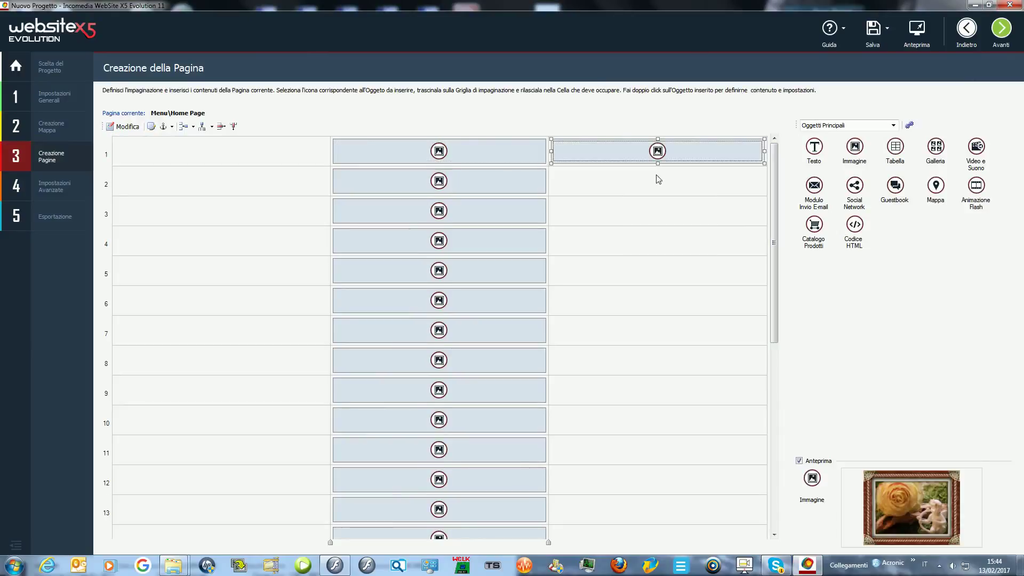
left_click(233, 157)
right_click(206, 146)
left_click(241, 175)
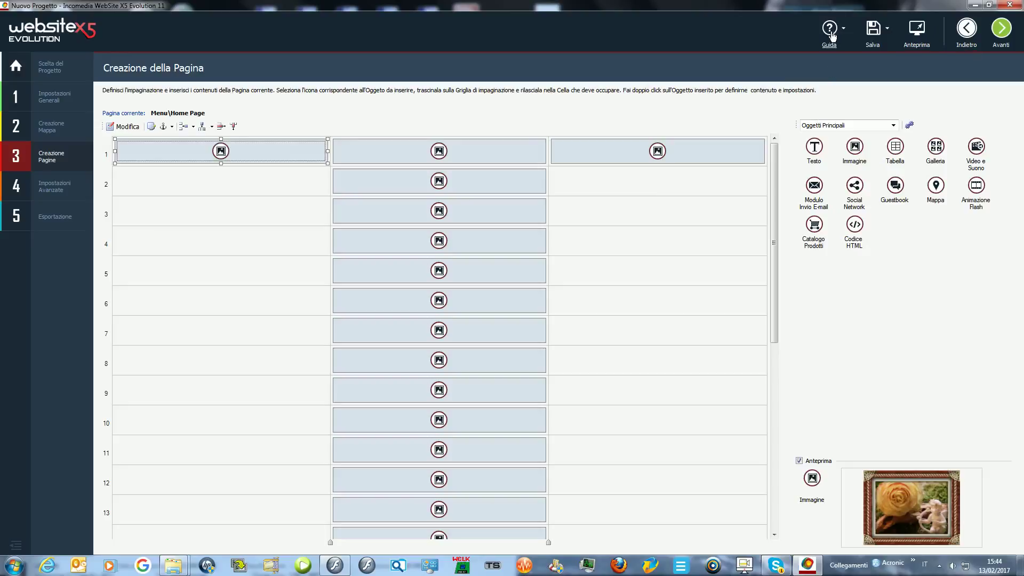
Preview the Home Page down to its footer with the three images in row 1, and close the preview.
left_click(916, 30)
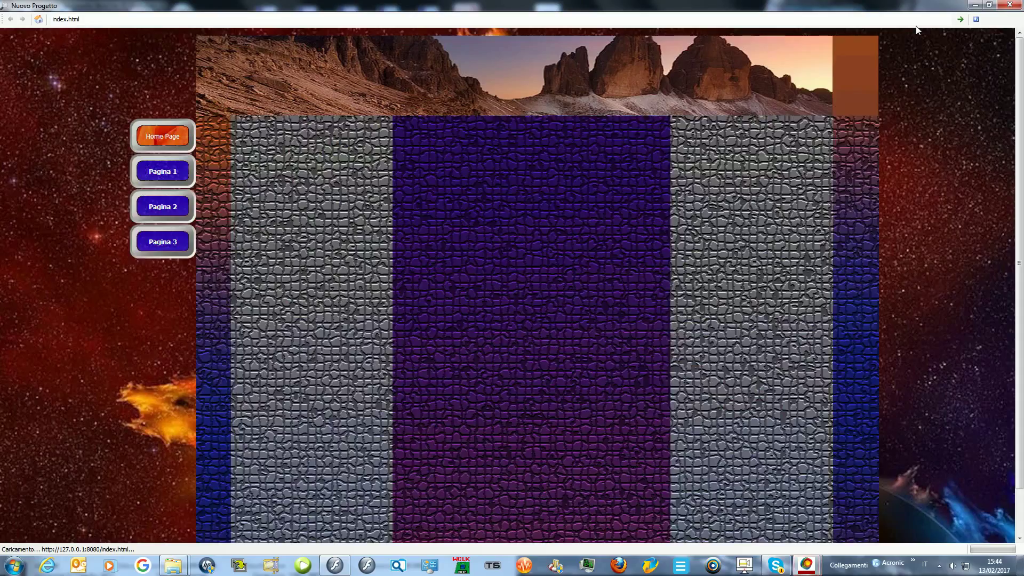
scroll(912, 106, "down", 2)
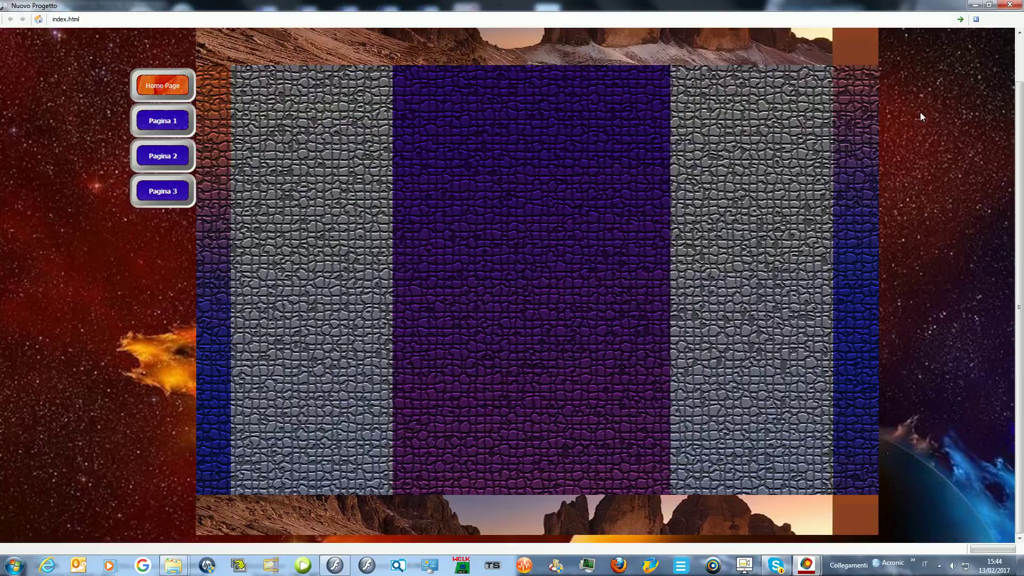
scroll(920, 112, "up", 2)
left_click(999, 4)
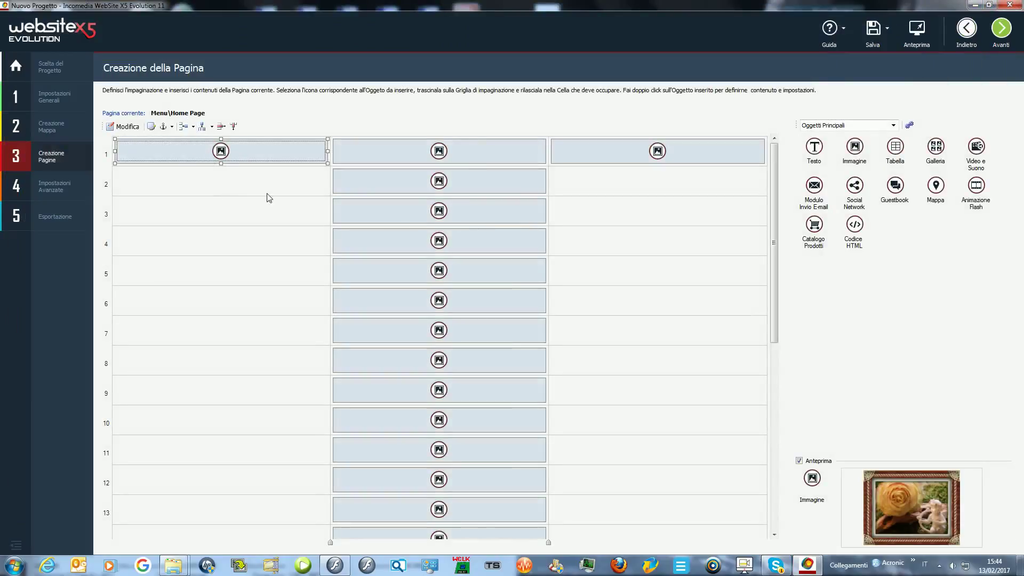
Paste the framed image into the first-column and third-column cells of row 26.
left_click_drag(772, 258, 777, 495)
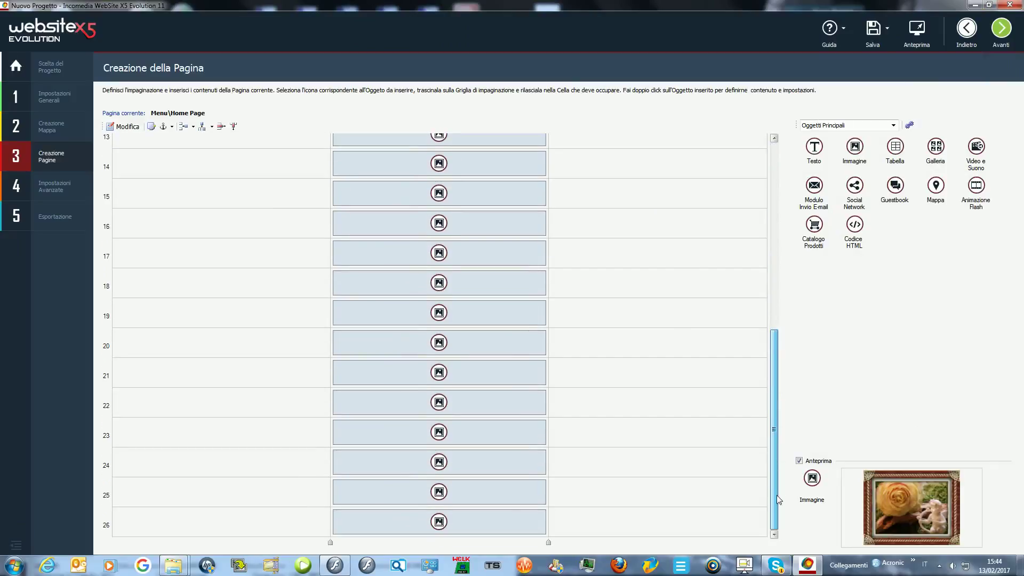
right_click(183, 521)
left_click(208, 466)
right_click(622, 526)
left_click(645, 470)
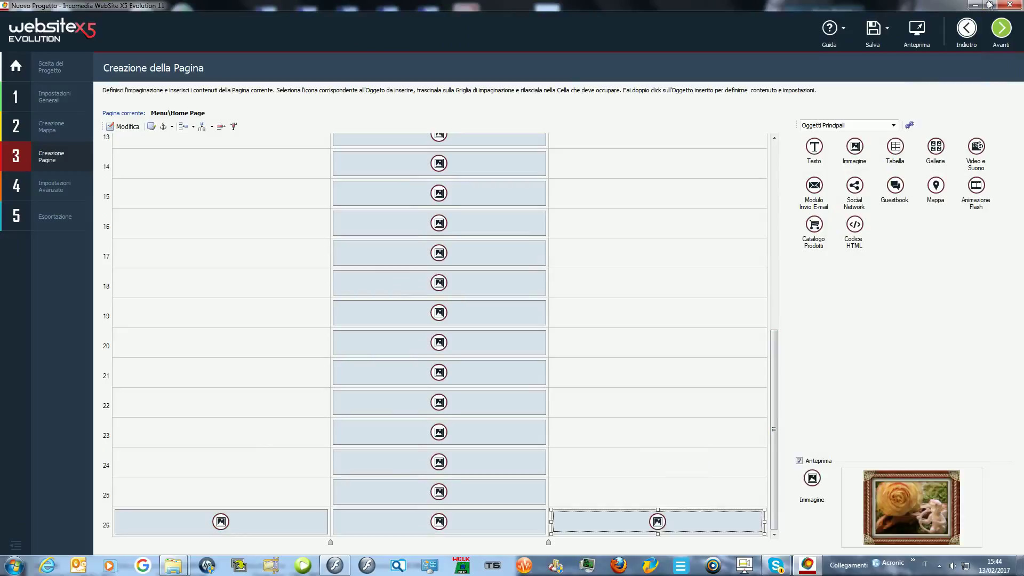
Preview the completed grid, check the Home Page down to its footer and all three Pagina menu links, and close the preview.
left_click(917, 31)
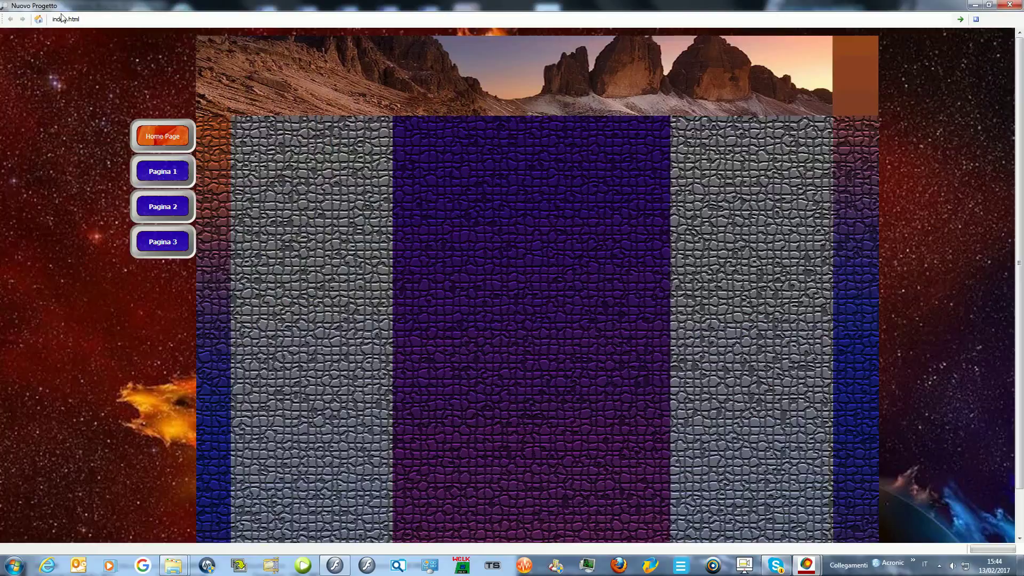
left_click(171, 171)
left_click(167, 136)
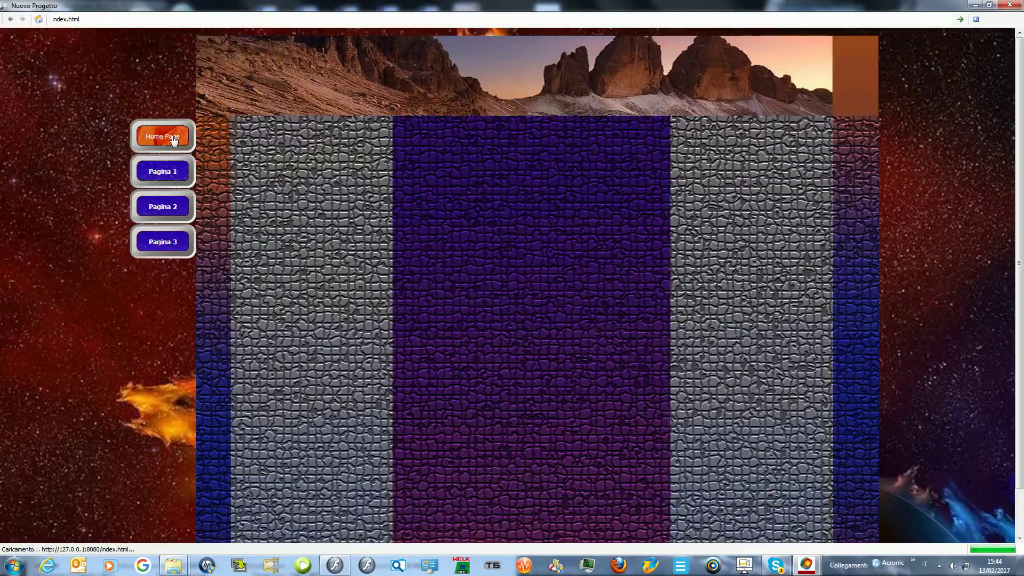
scroll(886, 268, "down", 1)
scroll(902, 263, "up", 1)
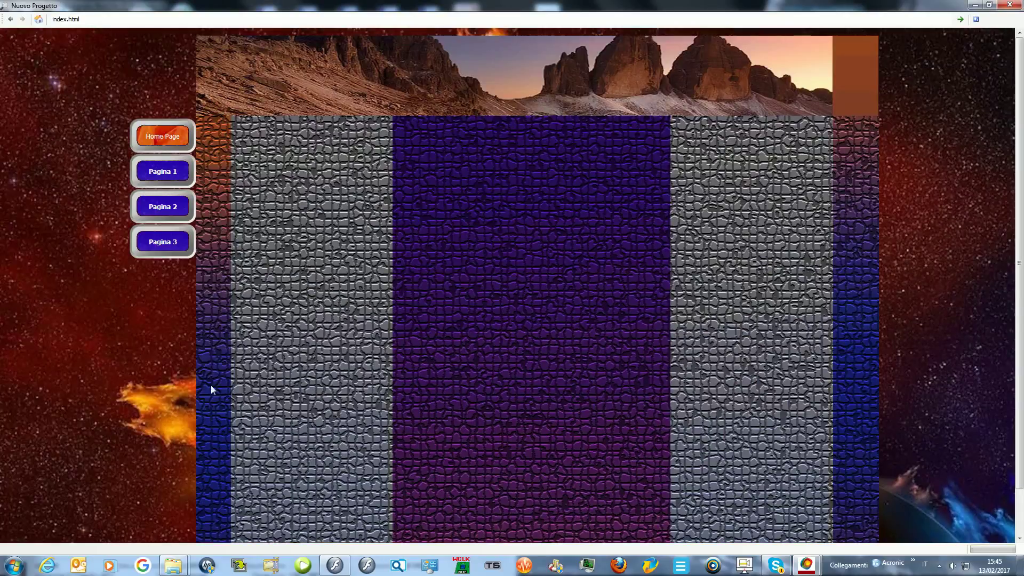
scroll(728, 277, "down", 1)
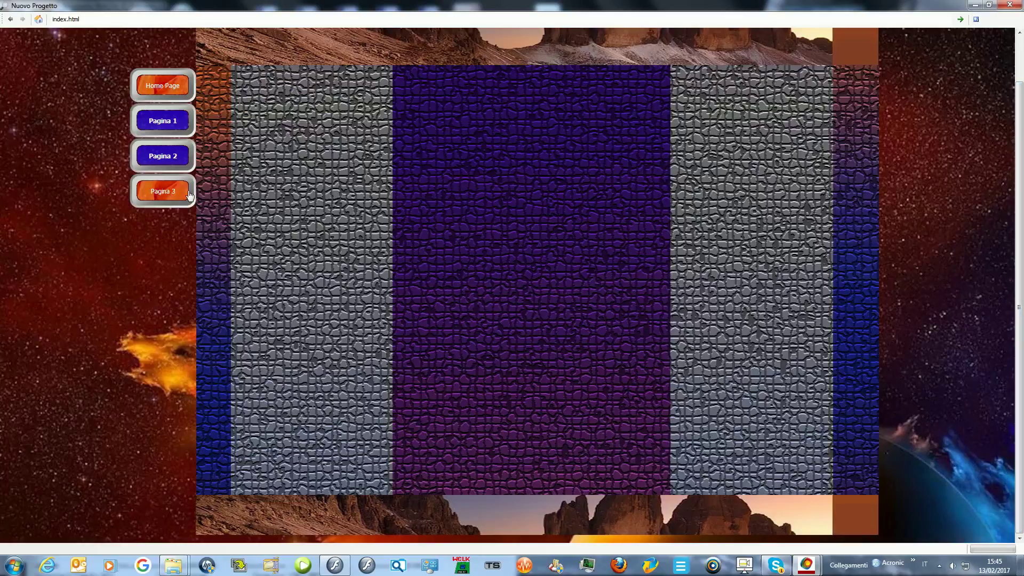
left_click(170, 192)
left_click(175, 173)
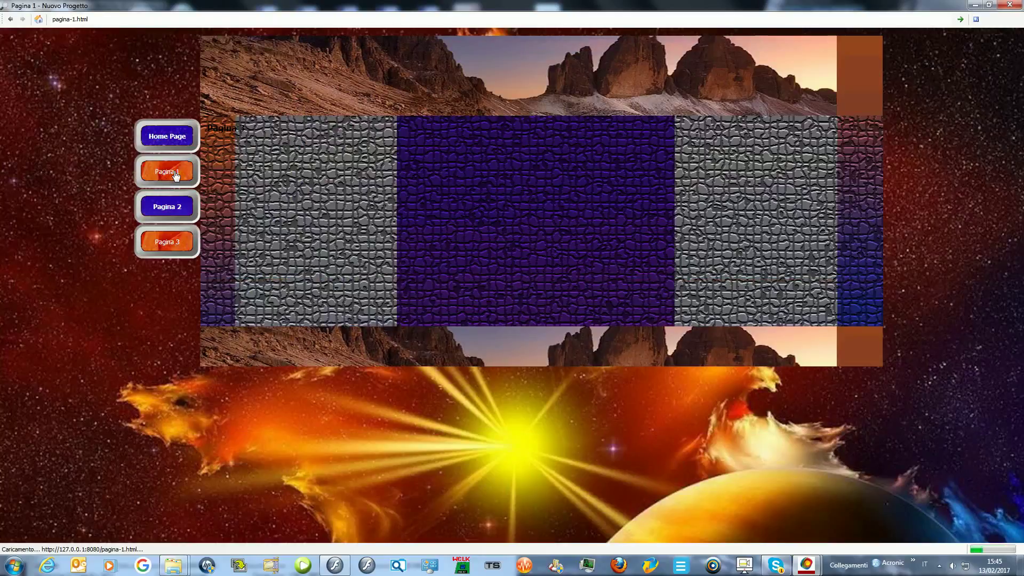
left_click(177, 207)
left_click(179, 238)
left_click(180, 136)
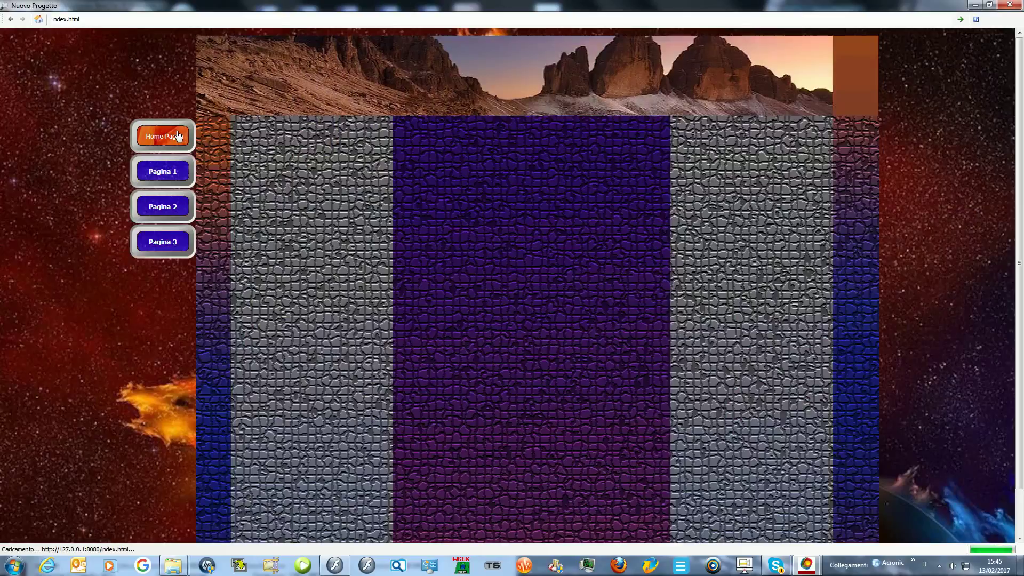
scroll(979, 162, "down", 2)
scroll(983, 163, "up", 2)
left_click(1010, 5)
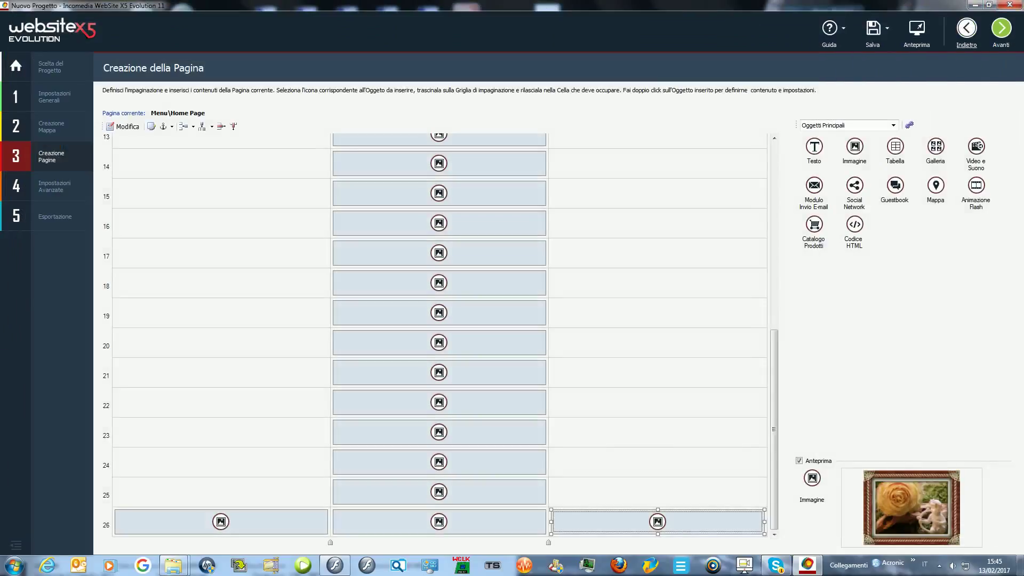
Open the site export options (Esportazione del Sito).
left_click(32, 219)
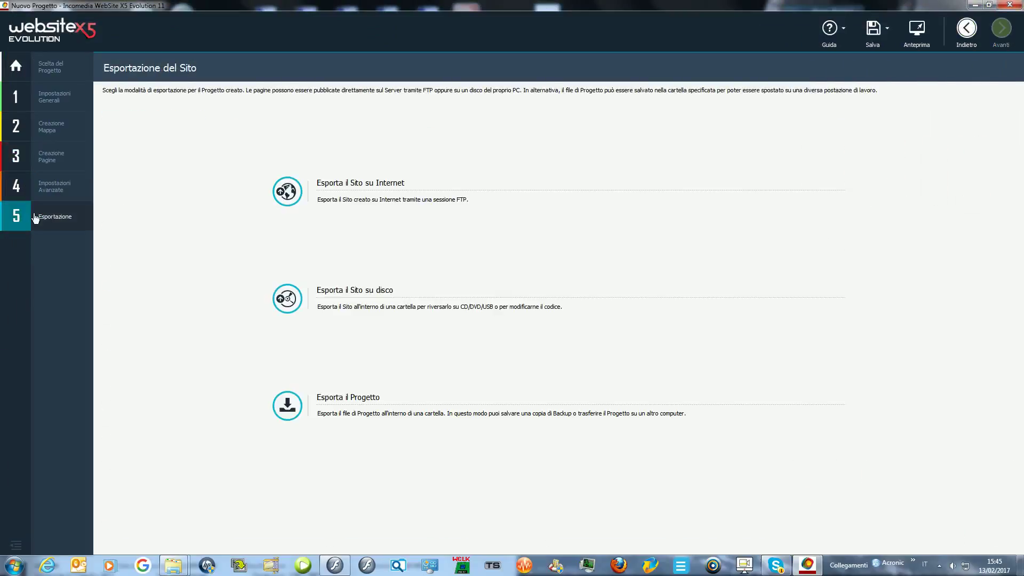